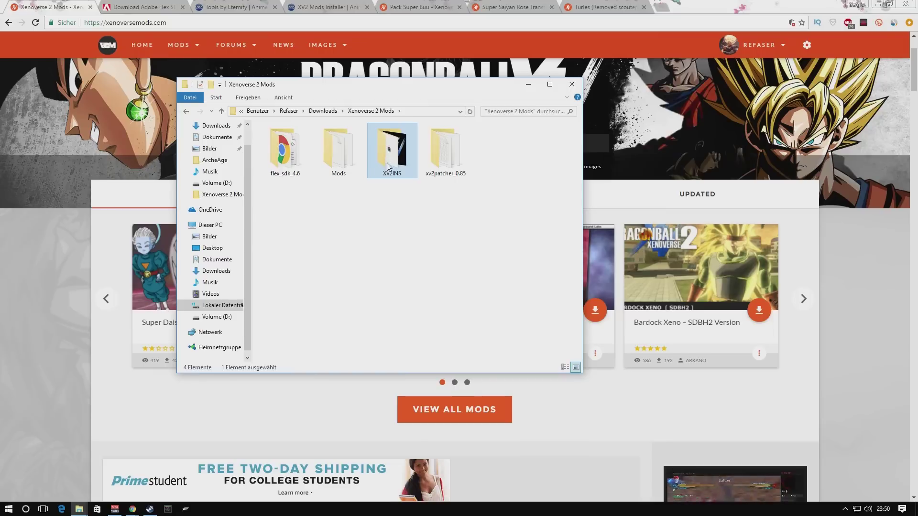
# Step: Look through the contents of the Mods and flex_sdk_4.6 folders inside the Xenoverse 2 Mods folder
pyautogui.click(444, 175)
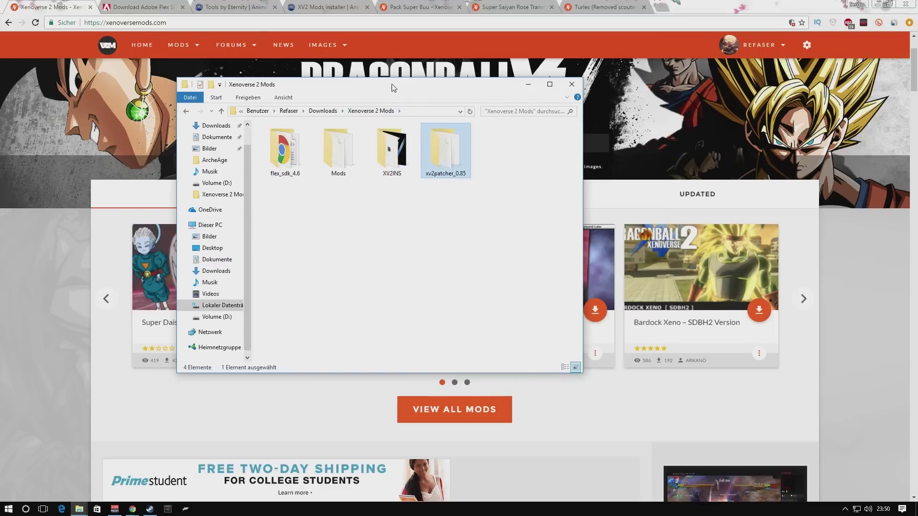
pyautogui.moveTo(389, 85); pyautogui.dragTo(457, 90)
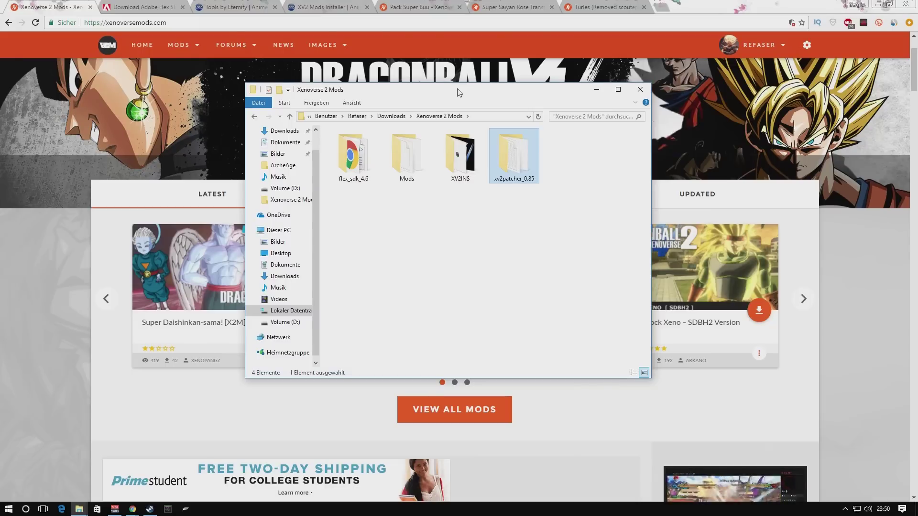
pyautogui.doubleClick(403, 162)
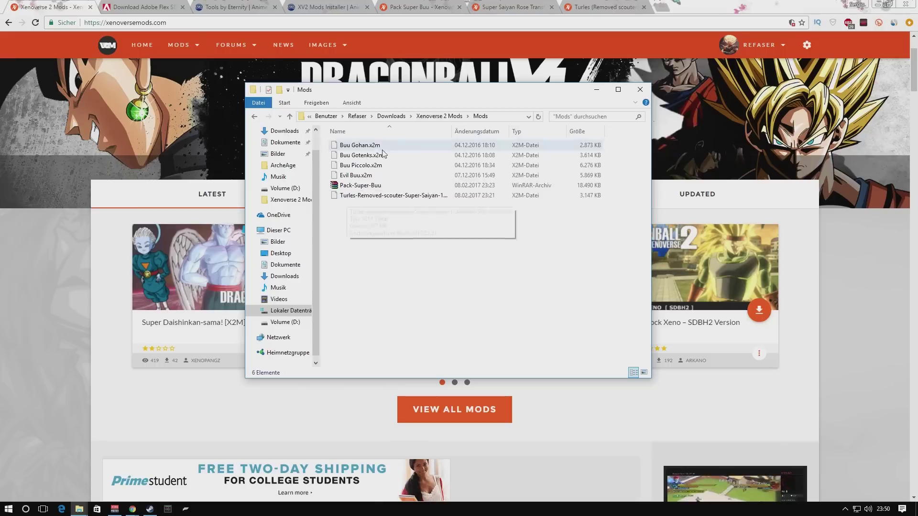
pyautogui.click(436, 117)
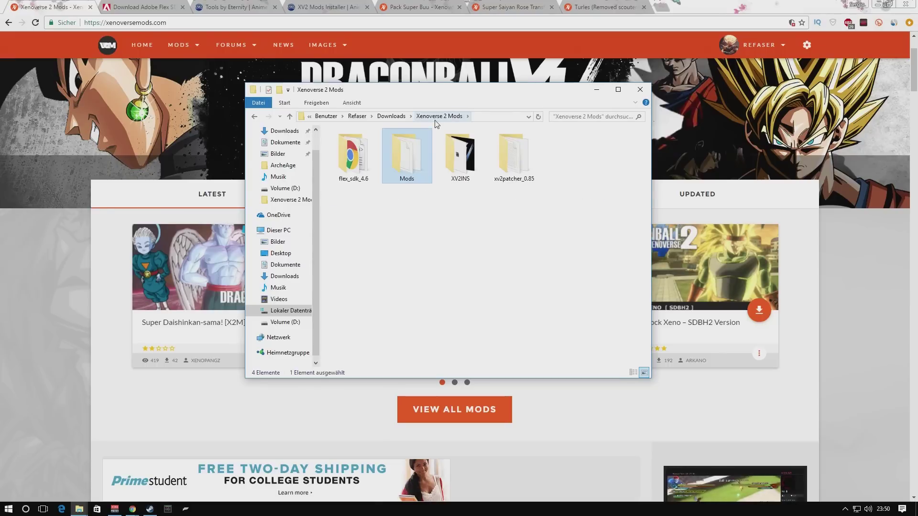
pyautogui.moveTo(440, 78); pyautogui.dragTo(579, 76)
pyautogui.doubleClick(499, 139)
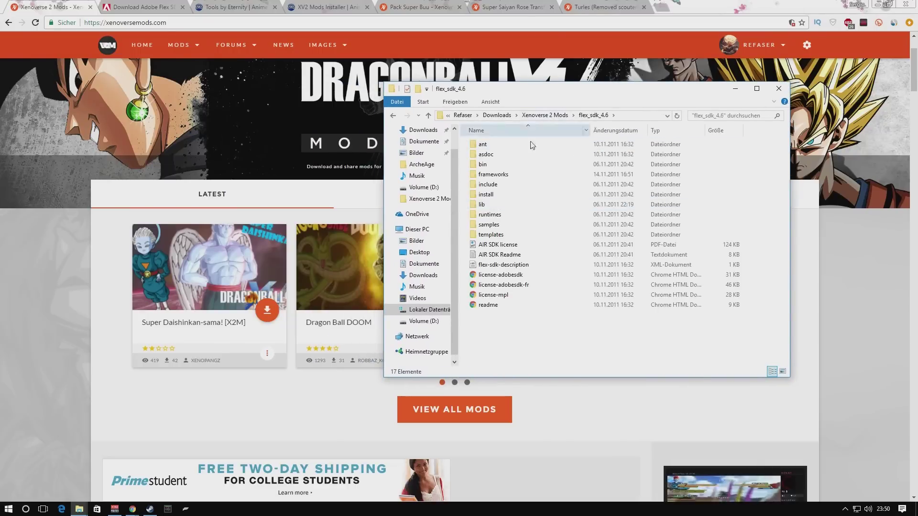
pyautogui.click(539, 114)
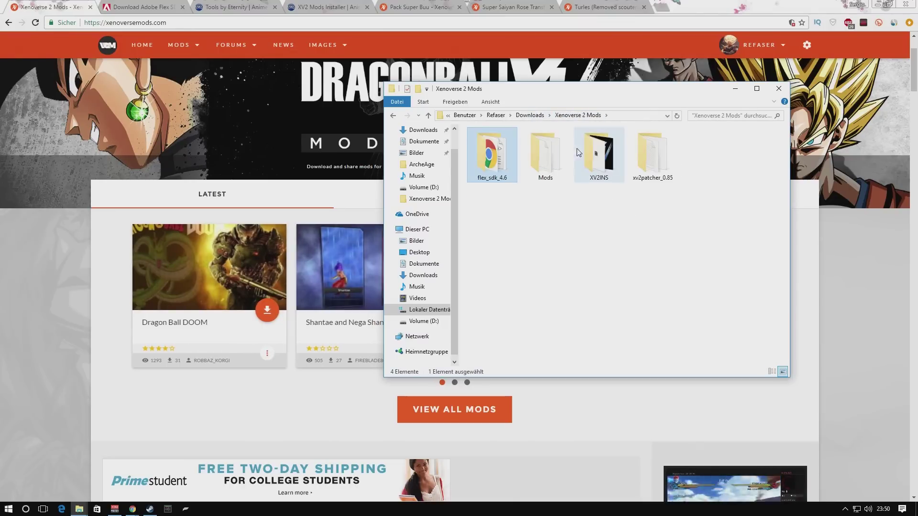
# Step: Open the XV2INS folder and go through its xv2characreat, xv2ins and xv2skilcreat applications one by one
pyautogui.doubleClick(591, 152)
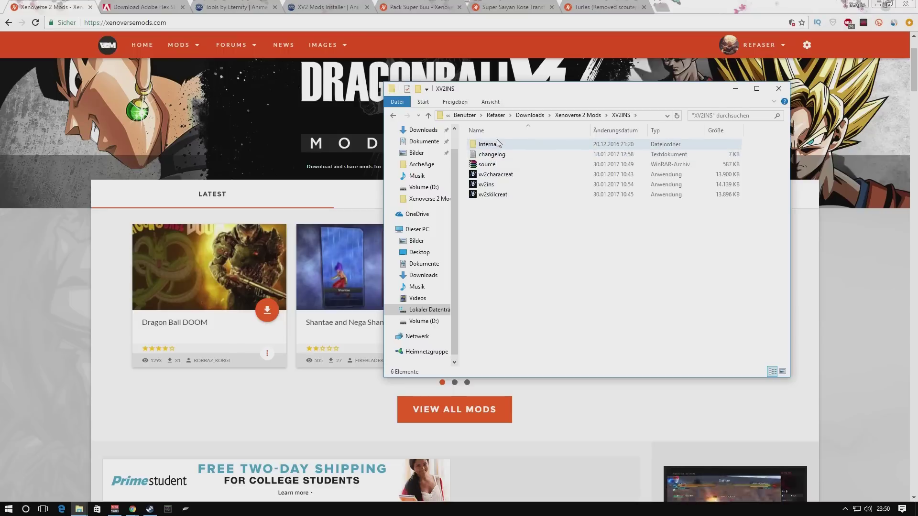
pyautogui.click(549, 146)
pyautogui.press('Down')
pyautogui.press('Down')
pyautogui.press('Down')
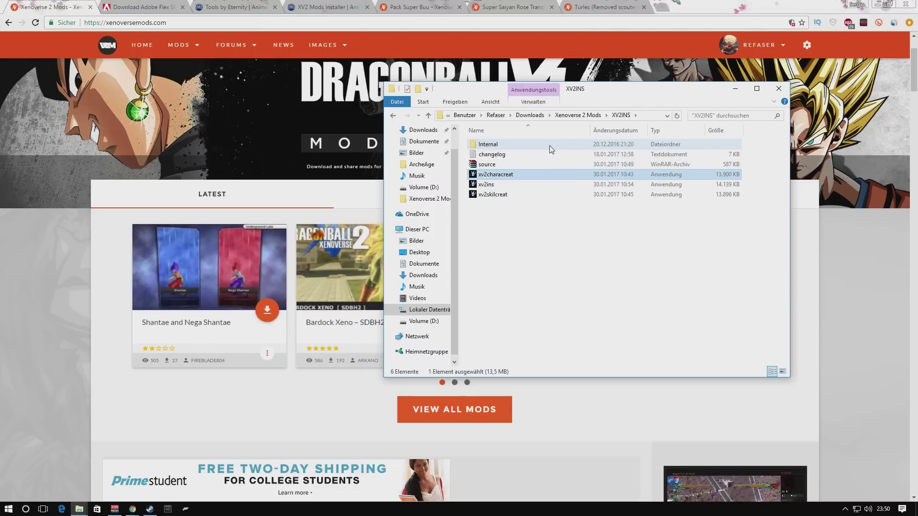
pyautogui.press('Down')
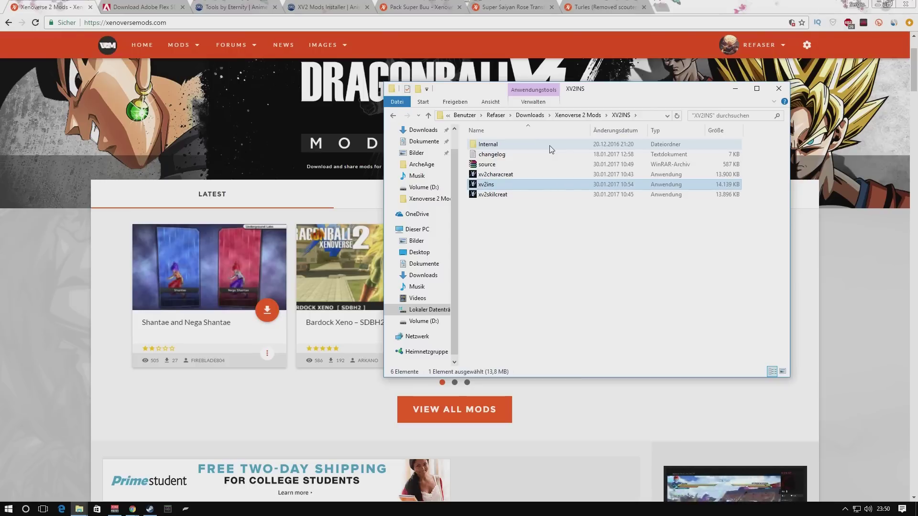
pyautogui.press('Down')
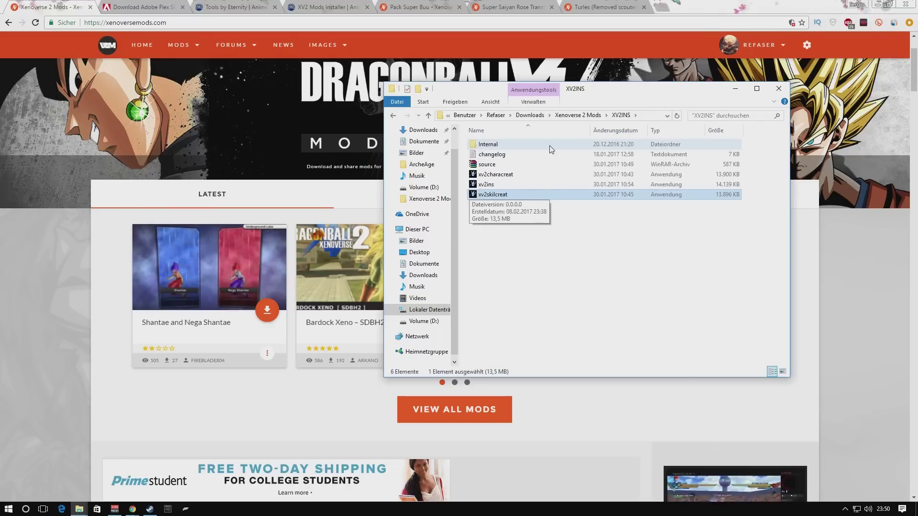
# Step: Copy Internal, source, xv2characreat, xv2ins and xv2skilcreat from XV2INS into the DB Xenoverse 2 game folder, replacing the existing files
pyautogui.hotkey('shift', 'Up')
pyautogui.hotkey('shift', 'Up')
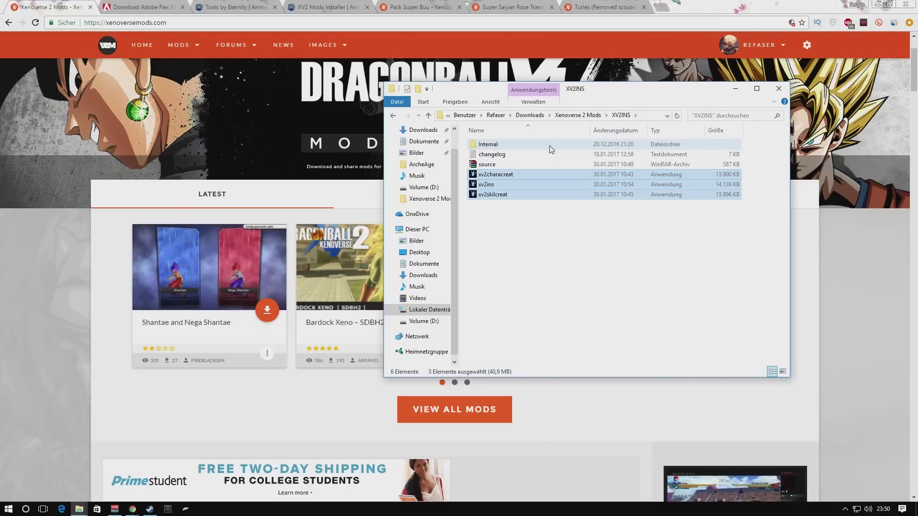
pyautogui.keyDown('ctrl'); pyautogui.click(549, 164); pyautogui.keyUp('ctrl')
pyautogui.keyDown('ctrl'); pyautogui.click(517, 145); pyautogui.keyUp('ctrl')
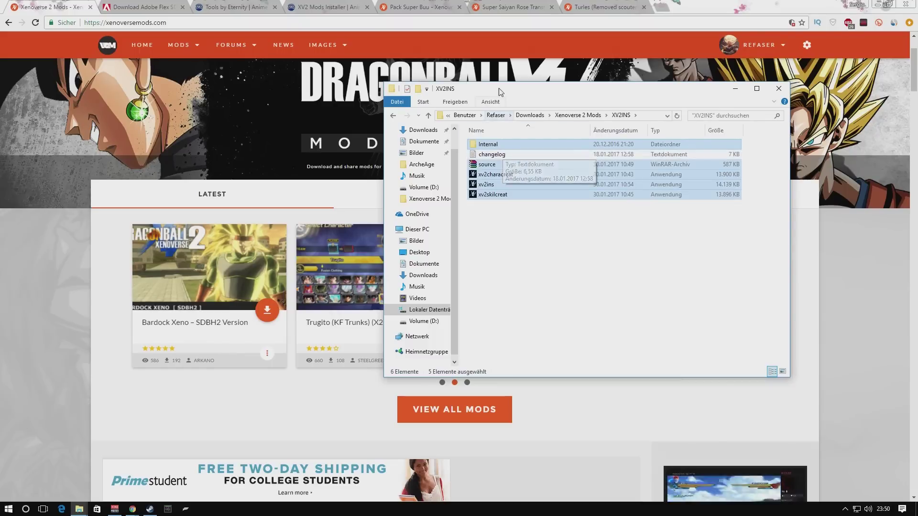
pyautogui.moveTo(556, 93); pyautogui.dragTo(510, 86)
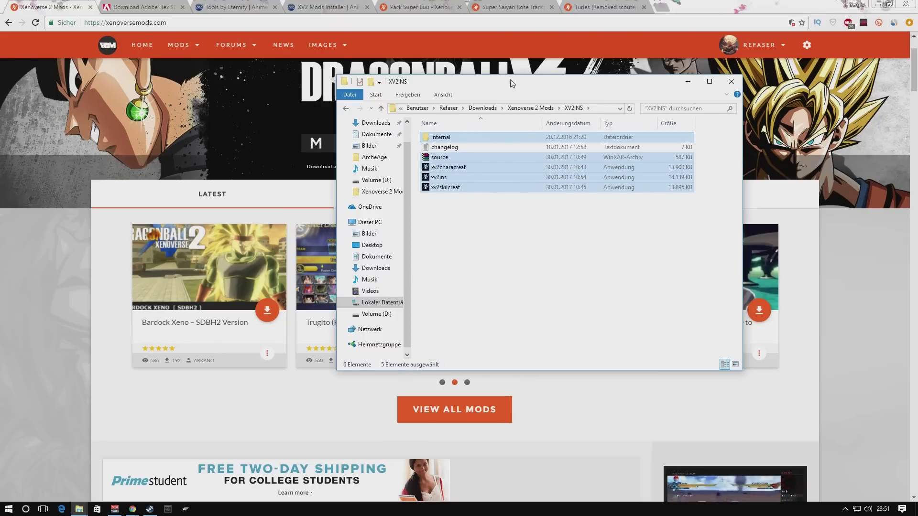
pyautogui.moveTo(79, 509)
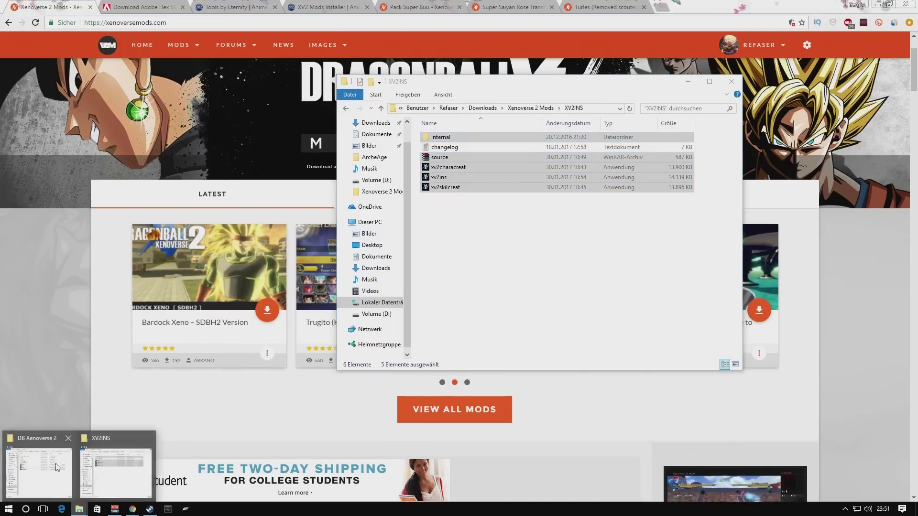
pyautogui.click(56, 468)
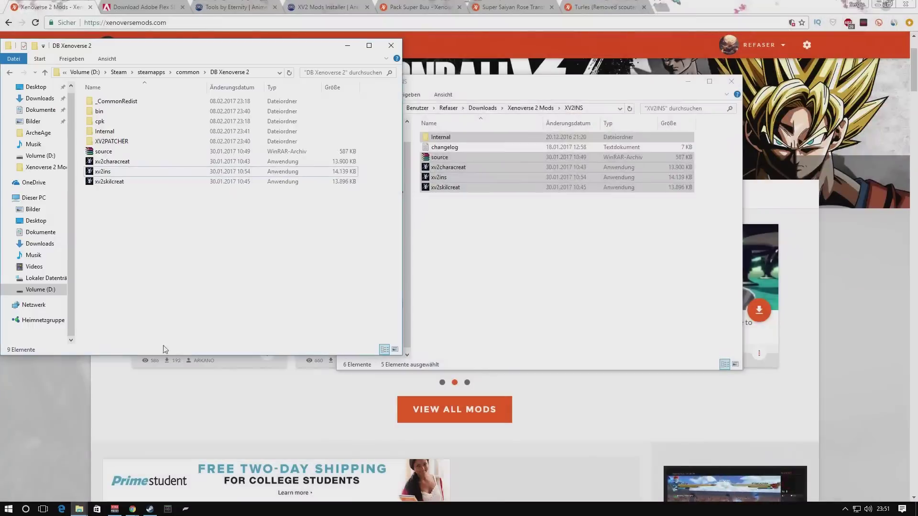
pyautogui.click(197, 72)
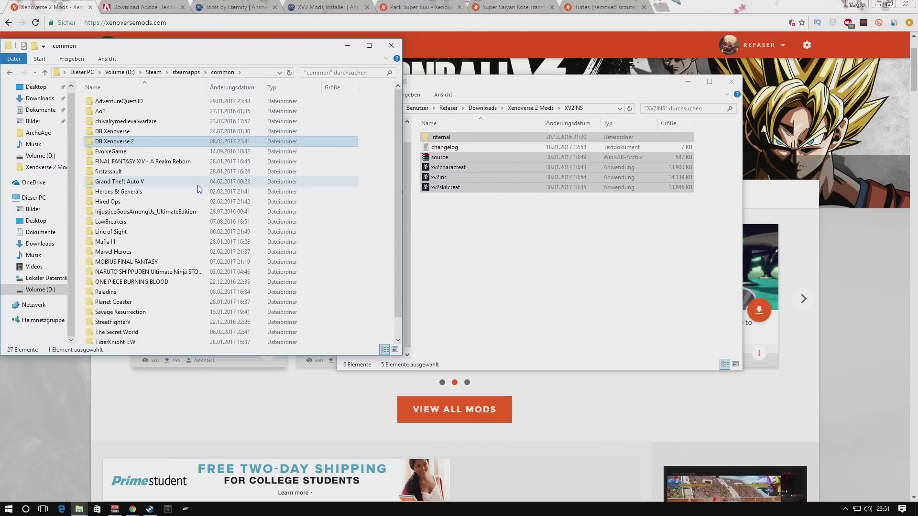
pyautogui.doubleClick(137, 142)
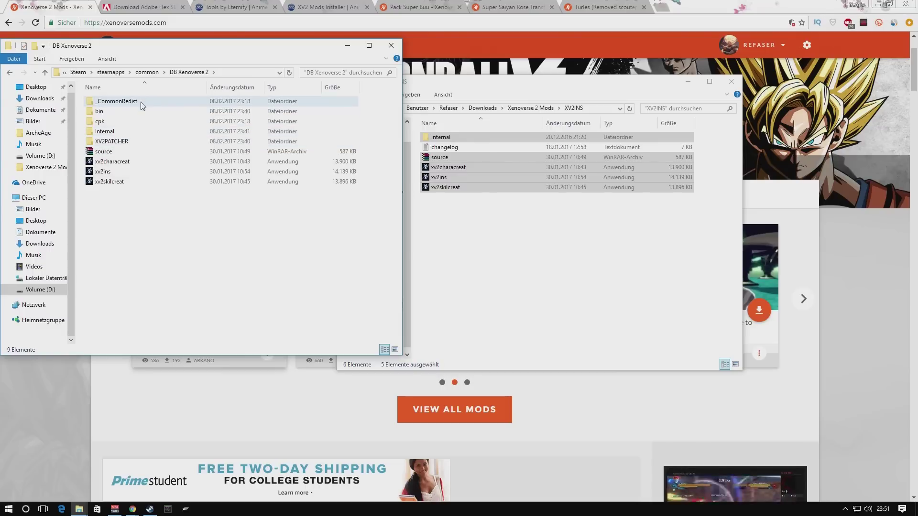
pyautogui.click(513, 88)
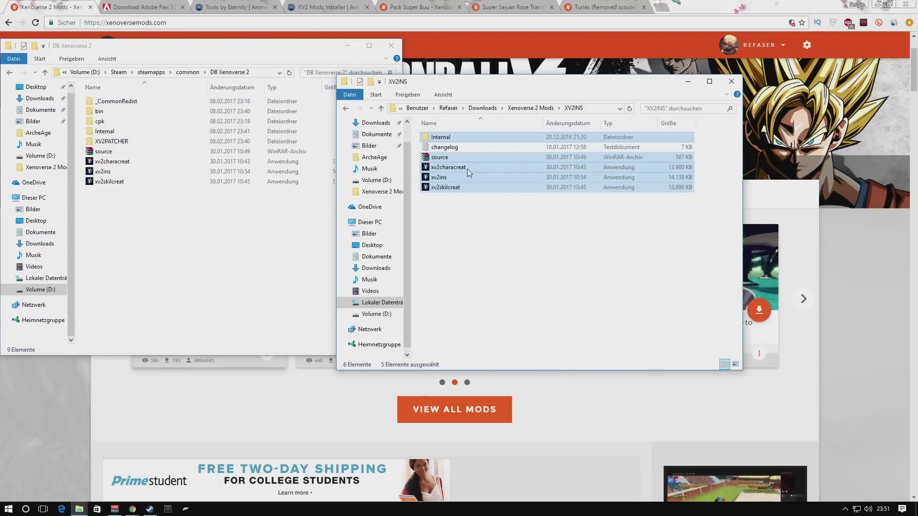
pyautogui.moveTo(464, 136); pyautogui.dragTo(206, 260)
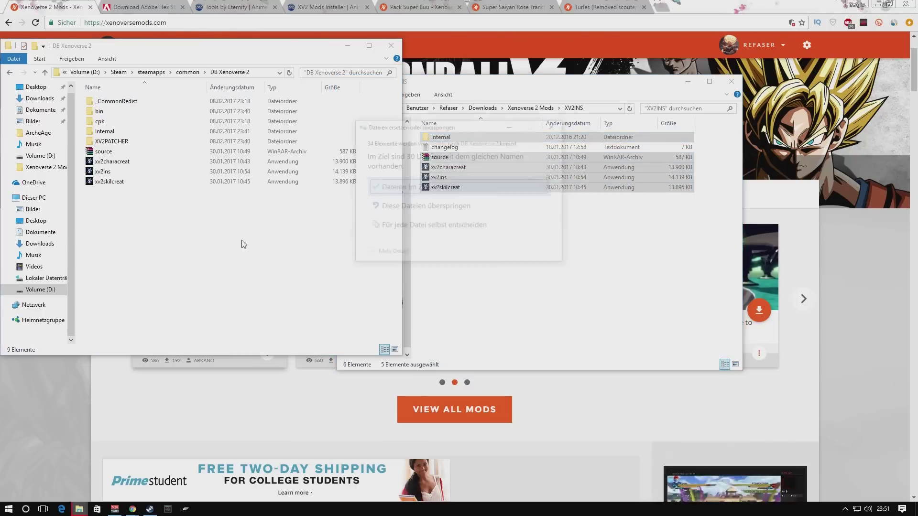
pyautogui.click(460, 191)
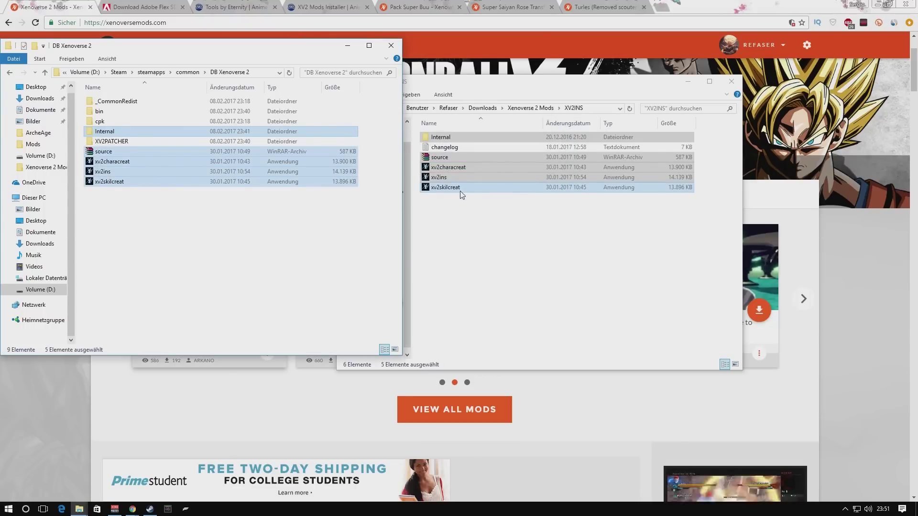
# Step: Copy everything except readme and changelog from the xv2patcher_0.85 folder into the DB Xenoverse 2 folder, replacing the existing files
pyautogui.click(485, 98)
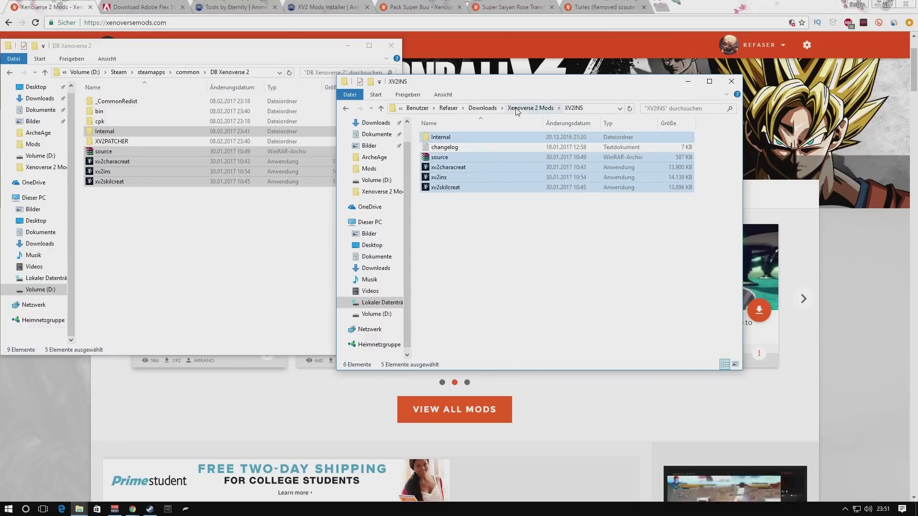
pyautogui.click(517, 108)
pyautogui.doubleClick(603, 148)
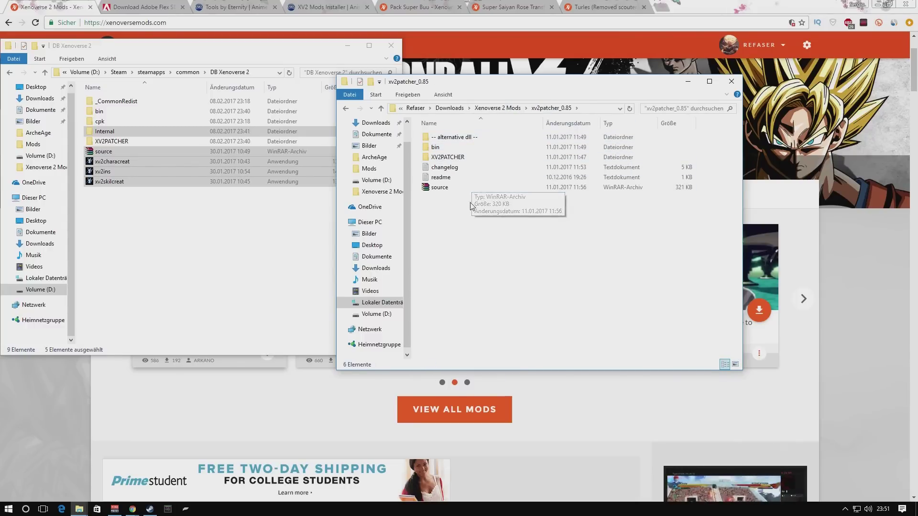
pyautogui.hotkey('ctrl', 'a')
pyautogui.keyDown('ctrl'); pyautogui.click(480, 177); pyautogui.keyUp('ctrl')
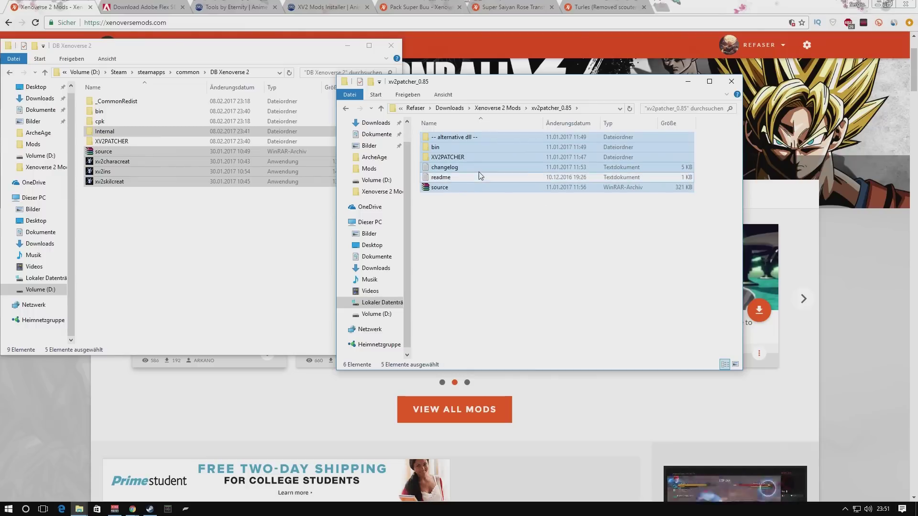
pyautogui.keyDown('ctrl'); pyautogui.click(478, 167); pyautogui.keyUp('ctrl')
pyautogui.moveTo(444, 148); pyautogui.dragTo(309, 223)
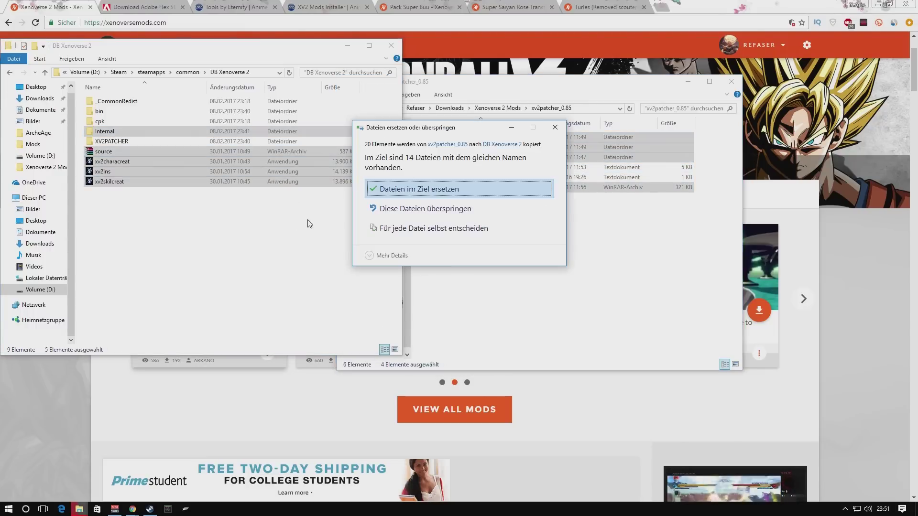
pyautogui.click(401, 190)
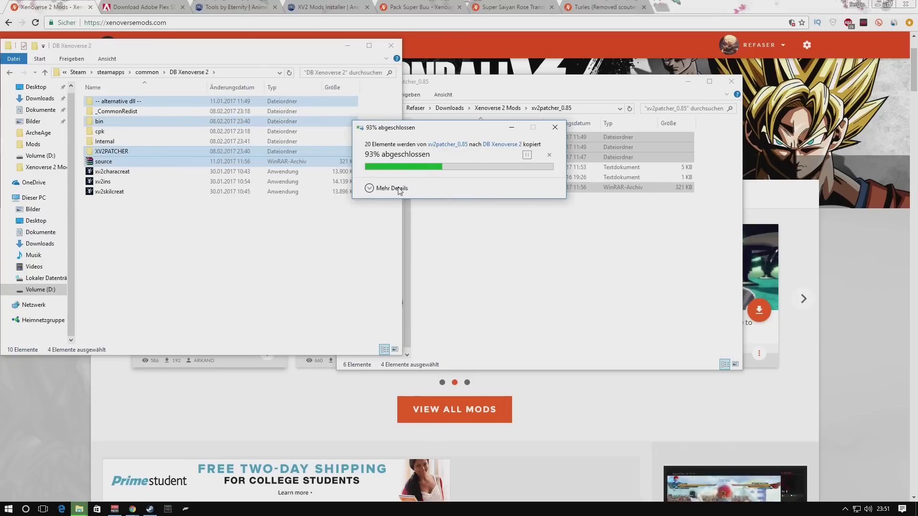
pyautogui.click(196, 239)
# Step: Return the downloads window to the Xenoverse 2 Mods folder and launch xv2ins from the DB Xenoverse 2 folder
pyautogui.click(468, 88)
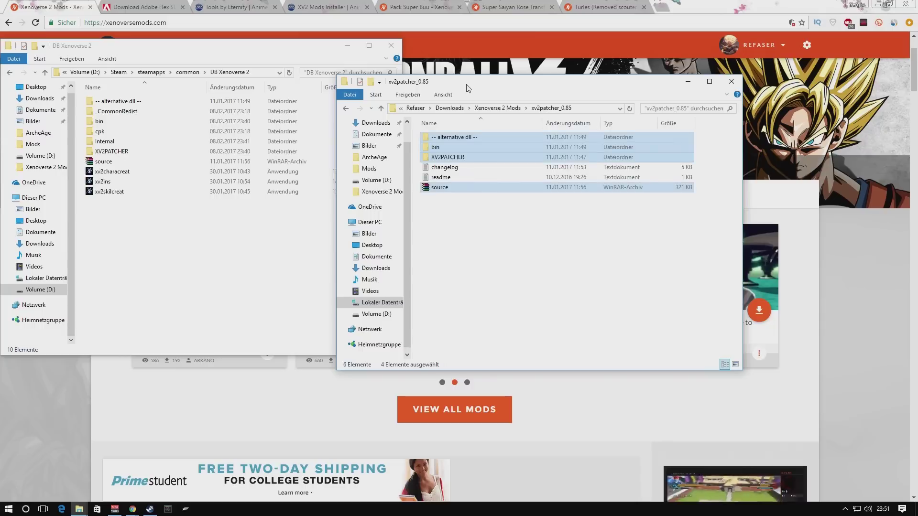
pyautogui.click(513, 108)
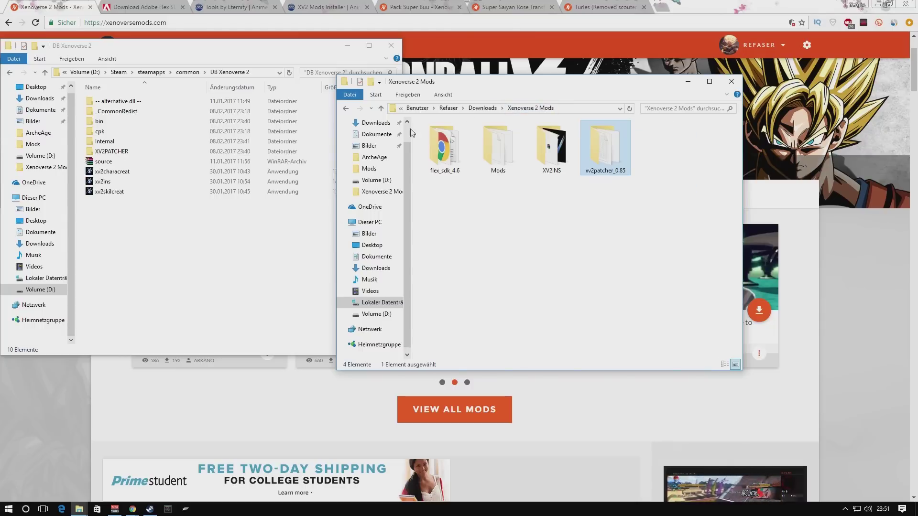
pyautogui.click(193, 252)
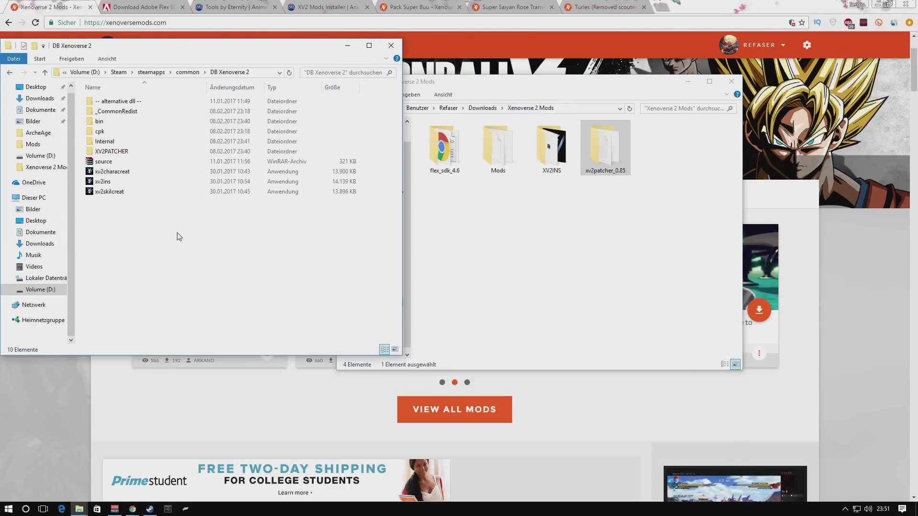
pyautogui.doubleClick(119, 184)
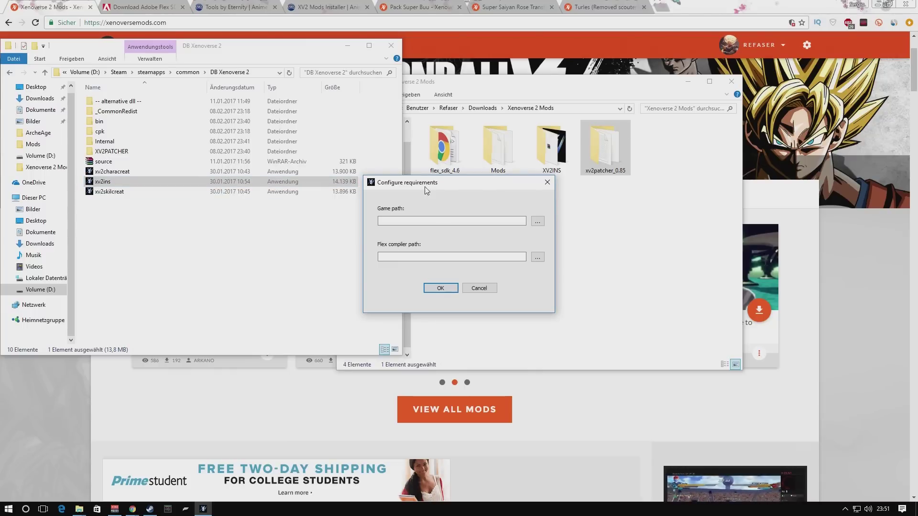
pyautogui.moveTo(432, 182); pyautogui.dragTo(404, 172)
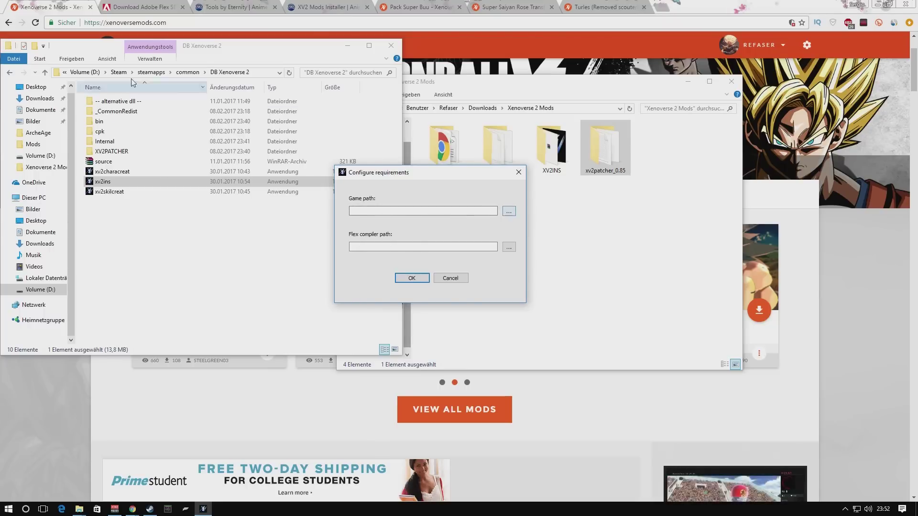
# Step: Set the game path to DBXV2.exe in the bin folder of DB Xenoverse 2 and move the requirements dialog clear of flex_sdk_4.6
pyautogui.click(508, 210)
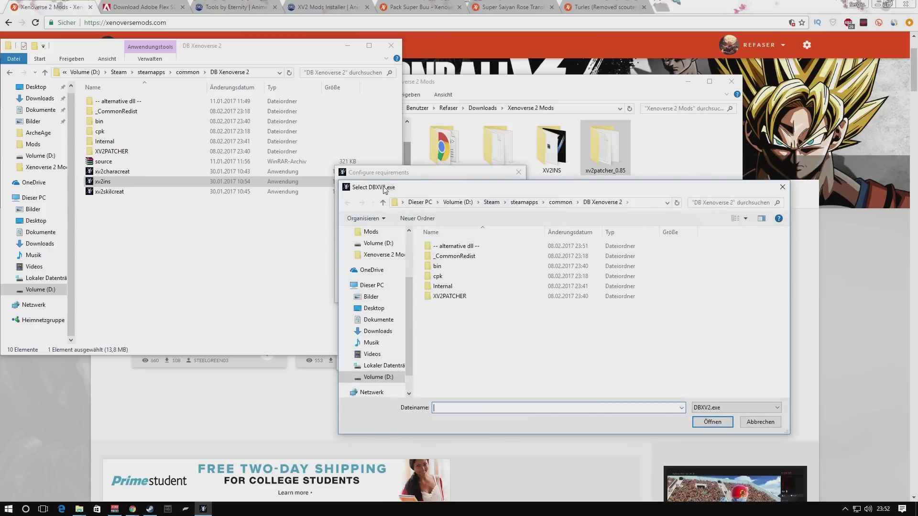
pyautogui.moveTo(503, 189); pyautogui.dragTo(325, 108)
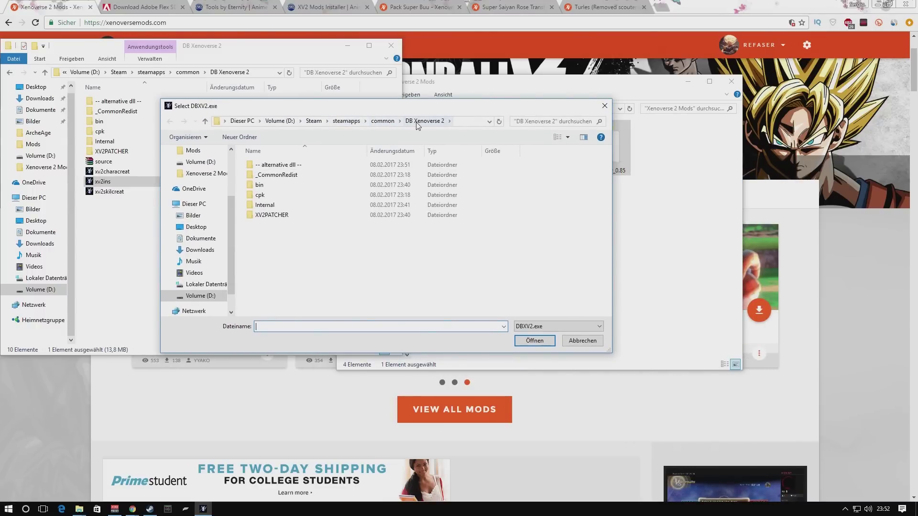
pyautogui.doubleClick(260, 185)
pyautogui.click(268, 165)
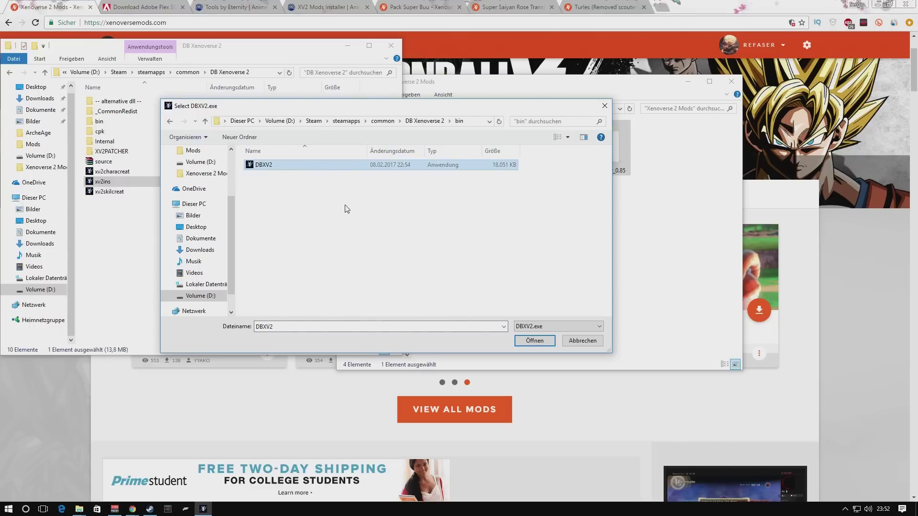
pyautogui.click(534, 340)
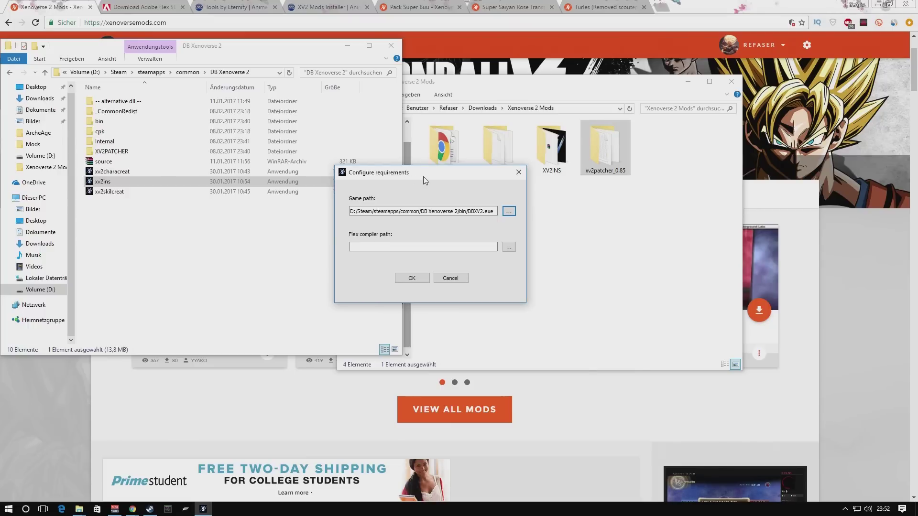
pyautogui.moveTo(425, 180); pyautogui.dragTo(263, 189)
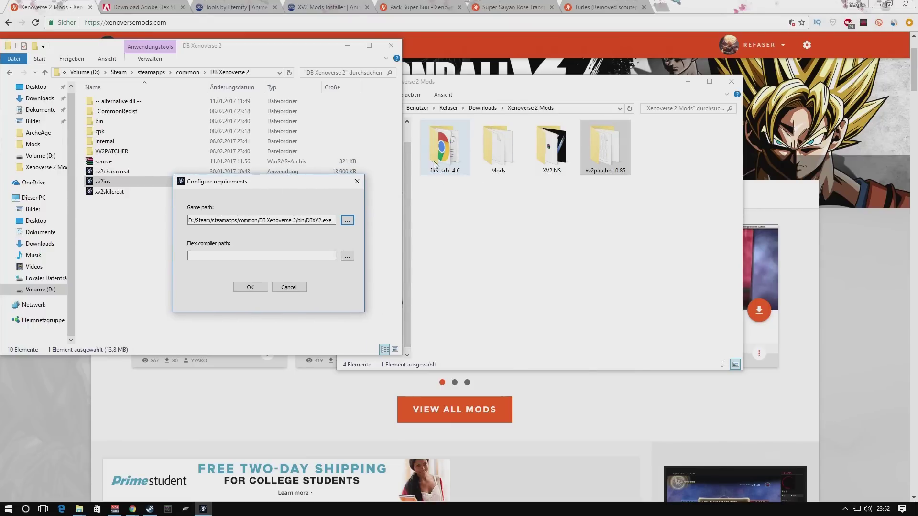
# Step: Set the Flex compiler path to mxmlc.exe in the bin folder of flex_sdk_4.6, confirm the requirements, and reposition the XV2 Mods Installer window
pyautogui.click(347, 257)
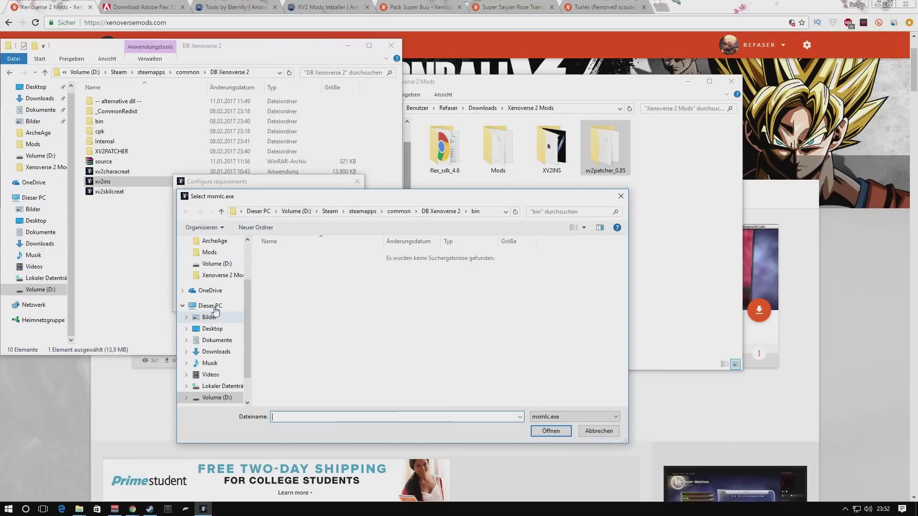
pyautogui.scroll(2, 215, 306)
pyautogui.click(216, 271)
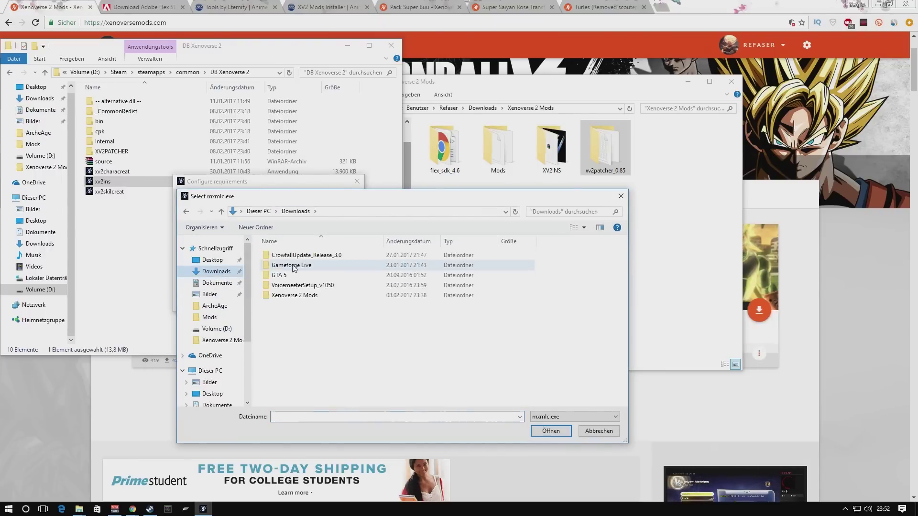
pyautogui.doubleClick(307, 296)
pyautogui.doubleClick(291, 255)
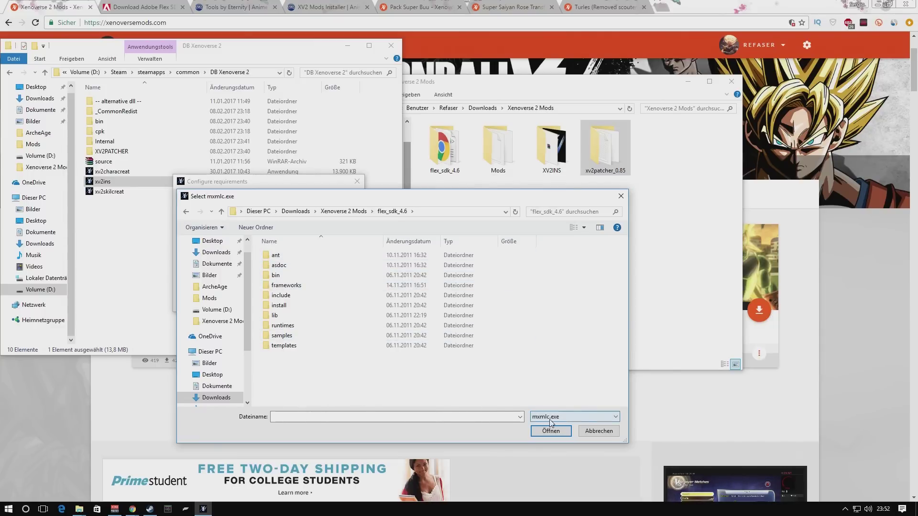
pyautogui.doubleClick(275, 275)
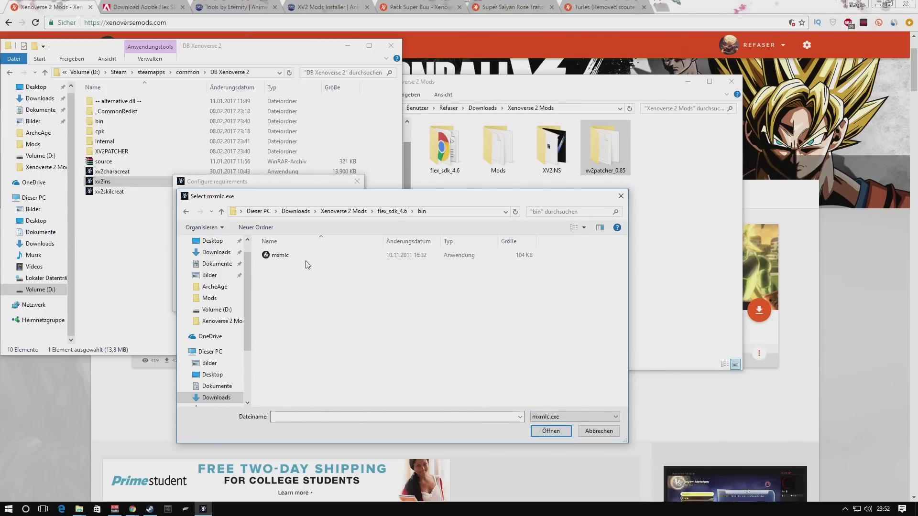
pyautogui.click(287, 255)
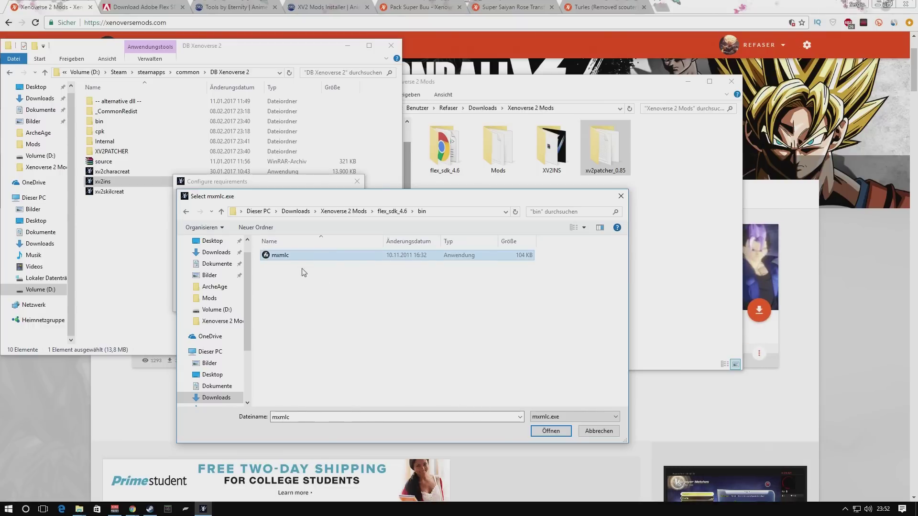
pyautogui.doubleClick(430, 255)
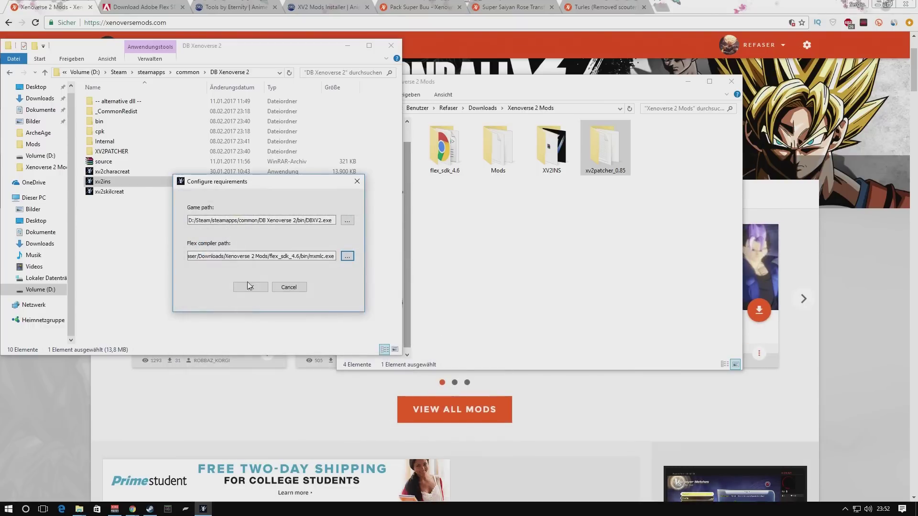
pyautogui.click(247, 286)
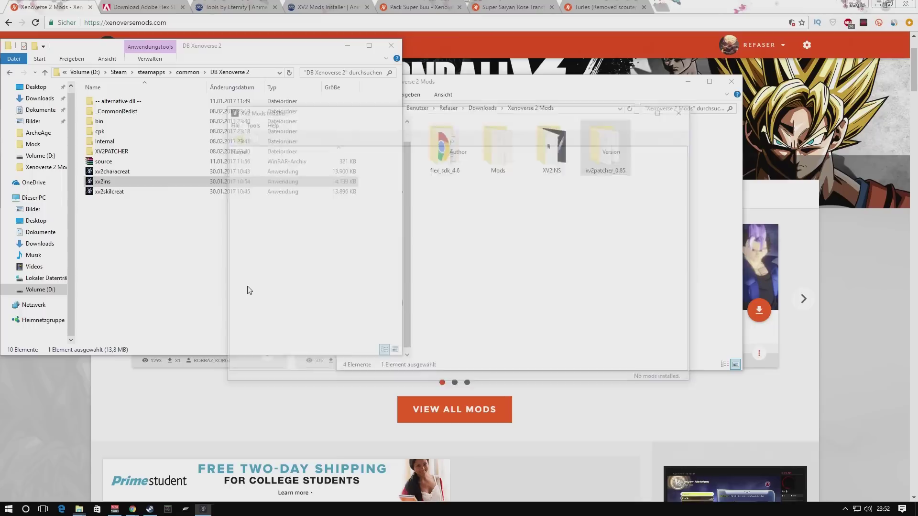
pyautogui.moveTo(392, 113); pyautogui.dragTo(290, 124)
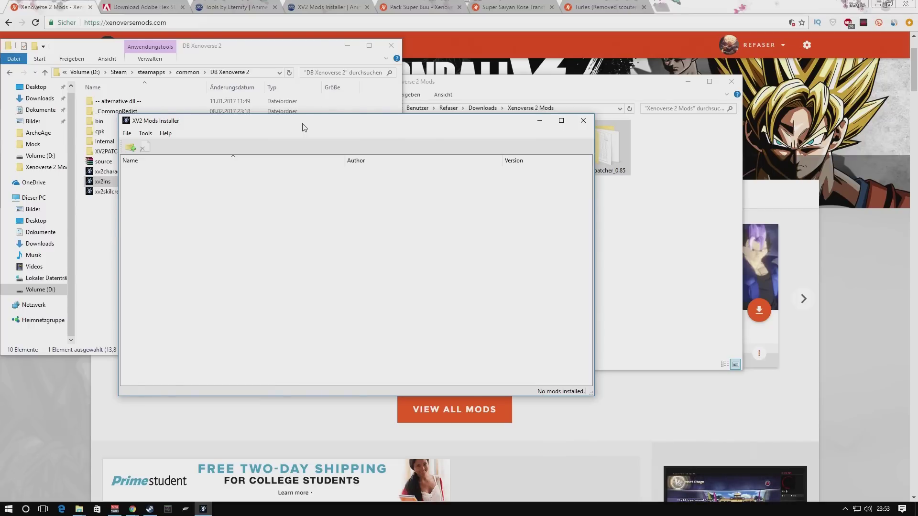
# Step: Switch to Chrome and list the Xenoverse 2 mods on xenoversemods.com sorted by Most Downloaded
pyautogui.hotkey('alt', 'Tab')
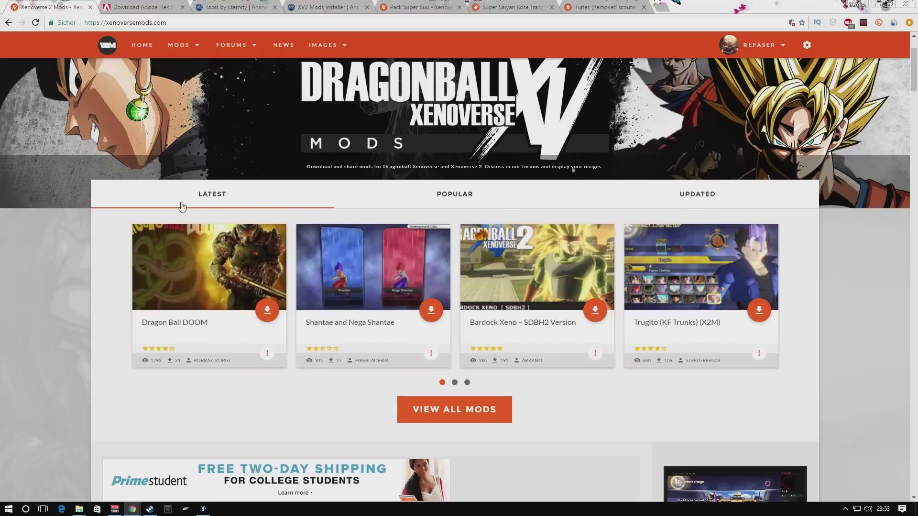
pyautogui.click(199, 46)
pyautogui.click(217, 97)
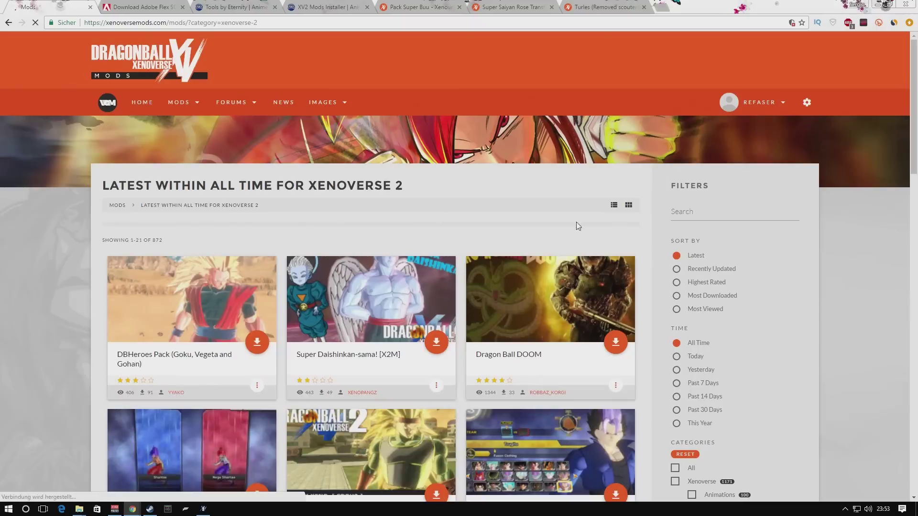
pyautogui.scroll(-1, 717, 239)
pyautogui.click(715, 246)
# Step: Open the Goku Black Base-SSR-SSR4-SSR5 (ADD SLOT/.X2M) mod page in a new tab and switch to it
pyautogui.scroll(-3, 422, 193)
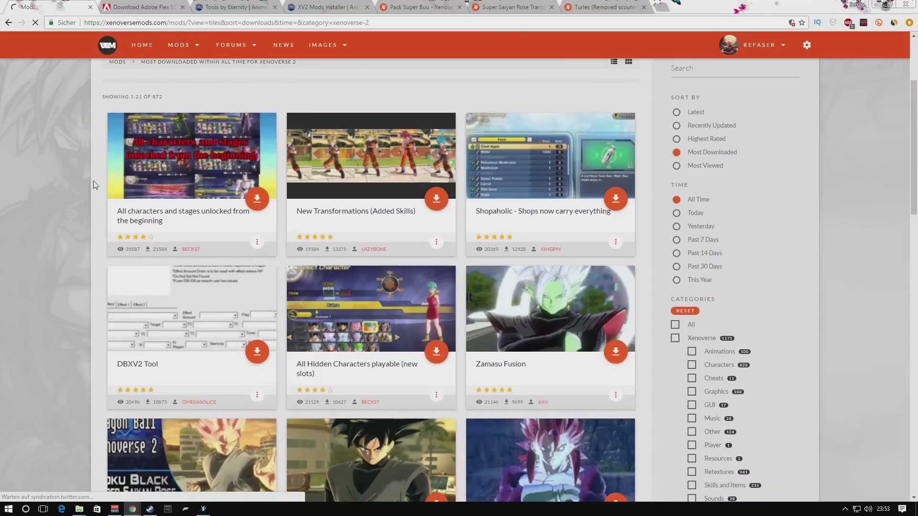
pyautogui.scroll(-5, 424, 222)
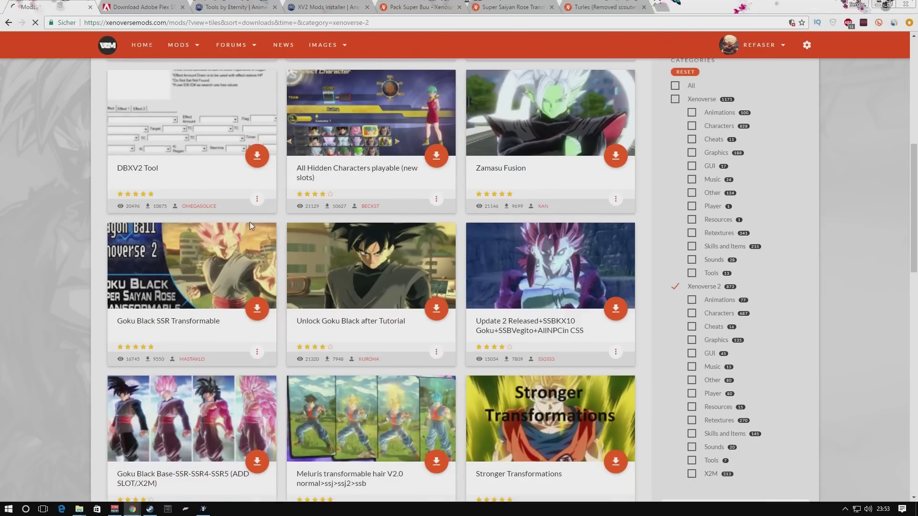
pyautogui.scroll(-3, 156, 243)
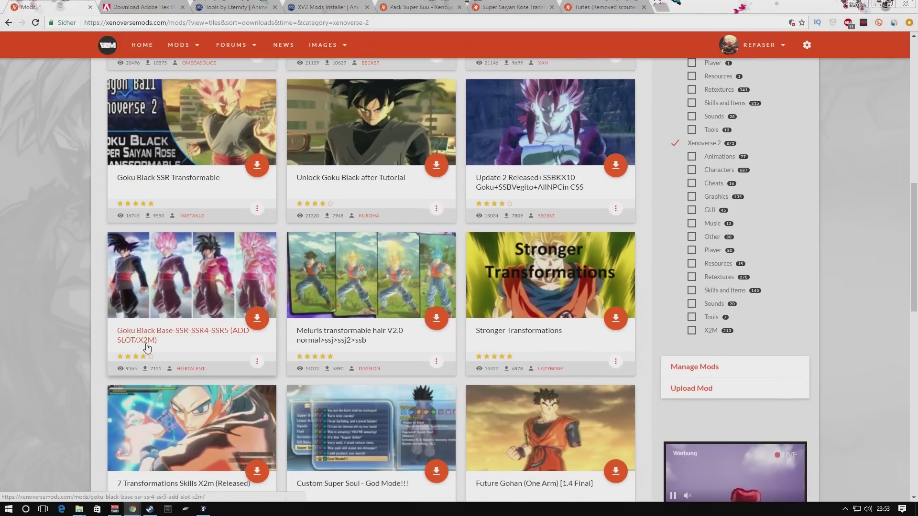
pyautogui.rightClick(184, 314)
pyautogui.click(237, 319)
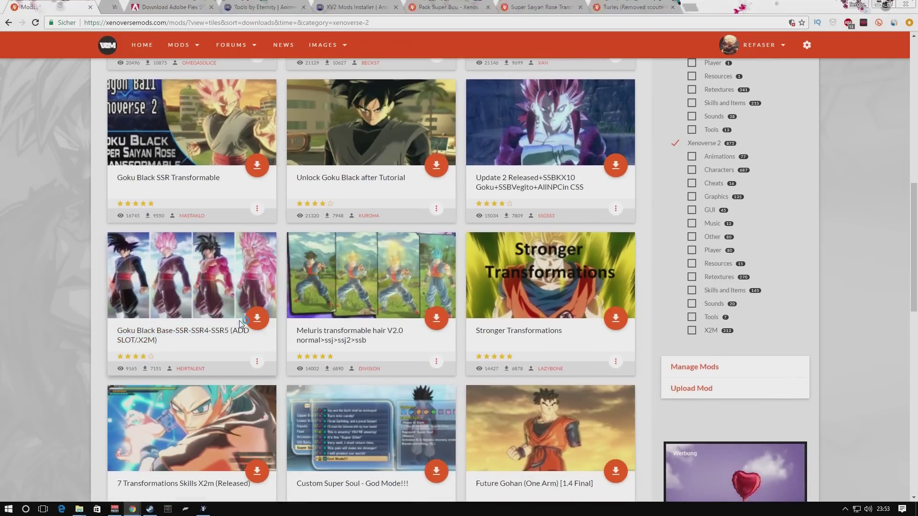
pyautogui.hotkey('ctrl', 'Tab')
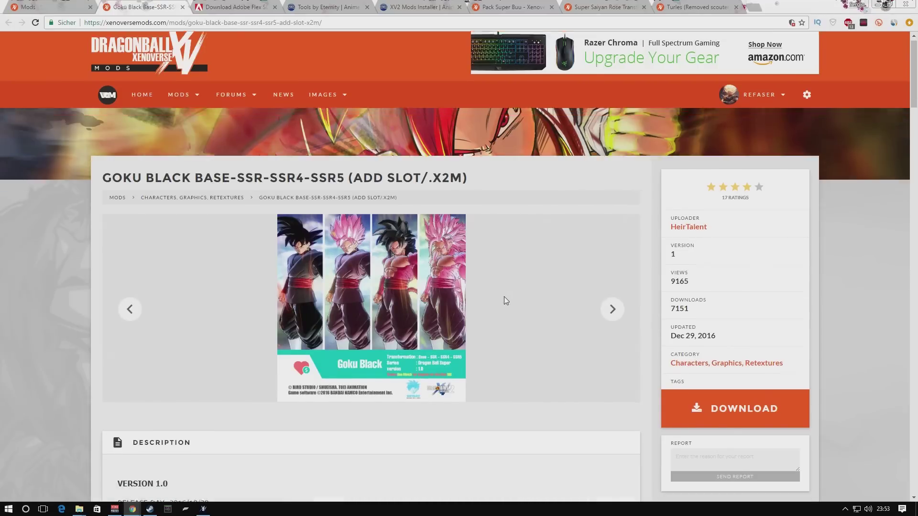
# Step: Examine the Goku Black mod's title and description for its file format, highlighting x2m in the Add New Slot line
pyautogui.scroll(-4, 514, 291)
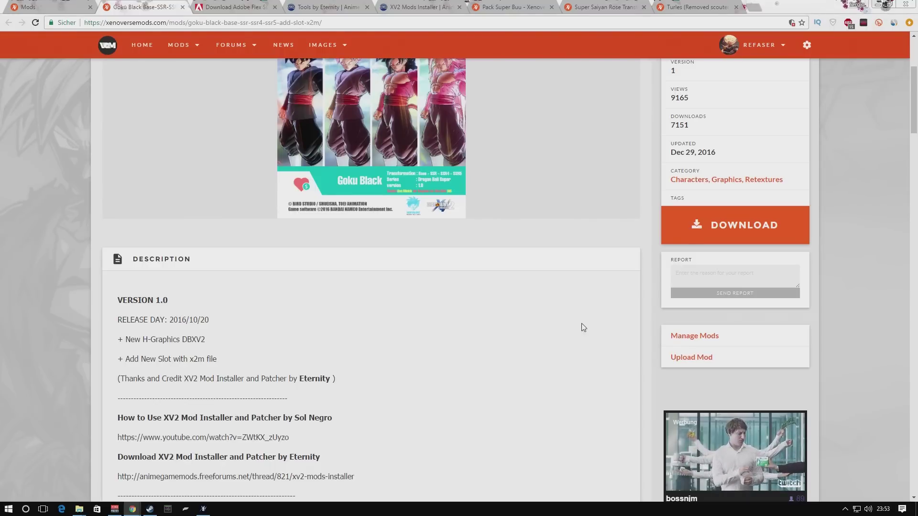
pyautogui.scroll(-2, 445, 298)
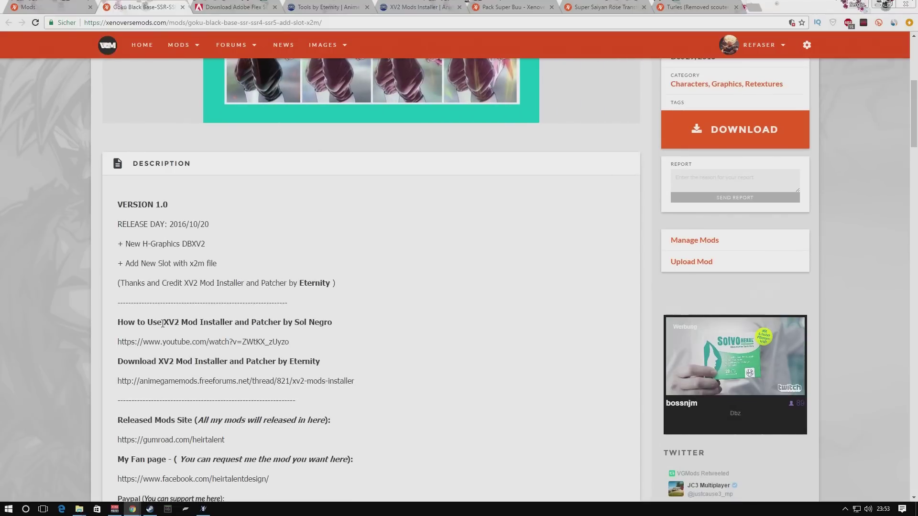
pyautogui.scroll(-4, 357, 296)
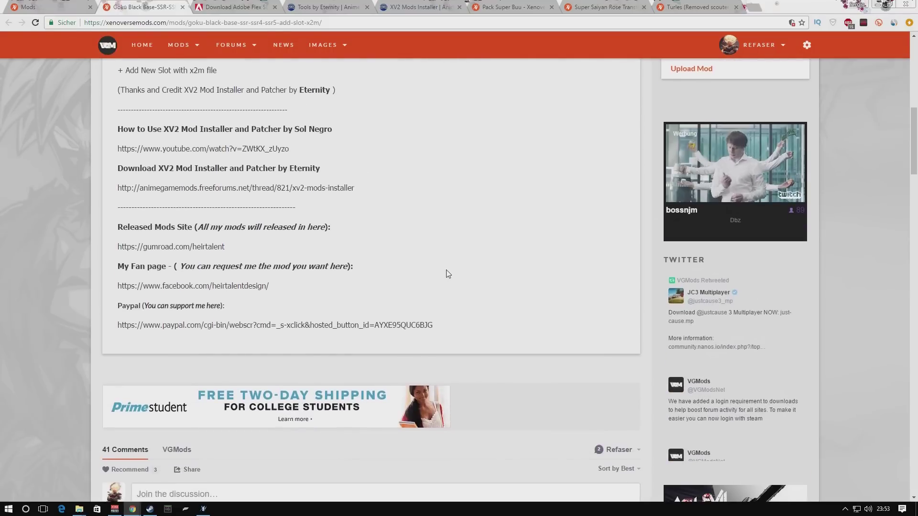
pyautogui.scroll(5, 444, 273)
pyautogui.scroll(5, 432, 273)
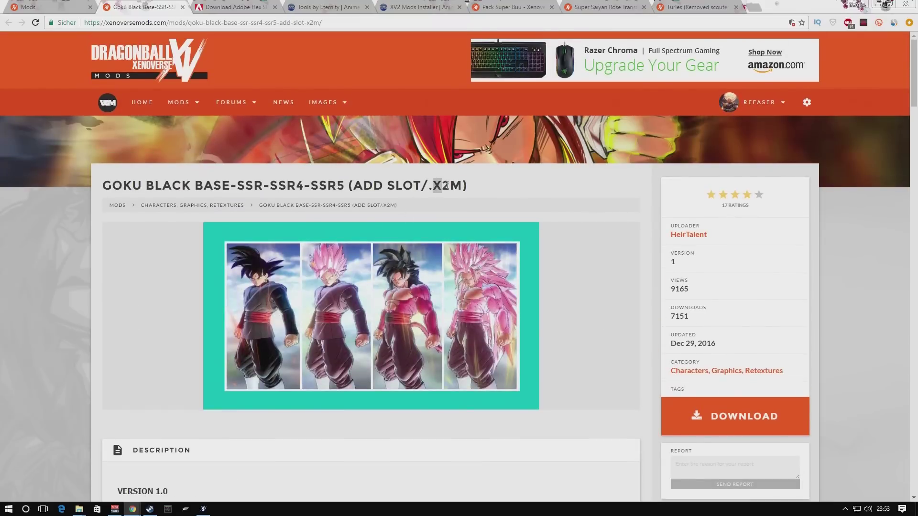
pyautogui.scroll(-4, 444, 212)
pyautogui.scroll(-3, 134, 187)
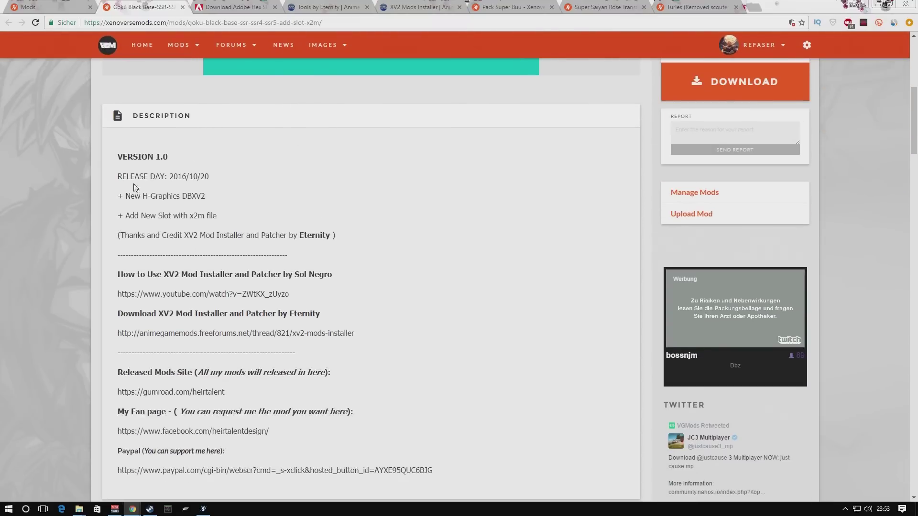
pyautogui.scroll(-2, 364, 254)
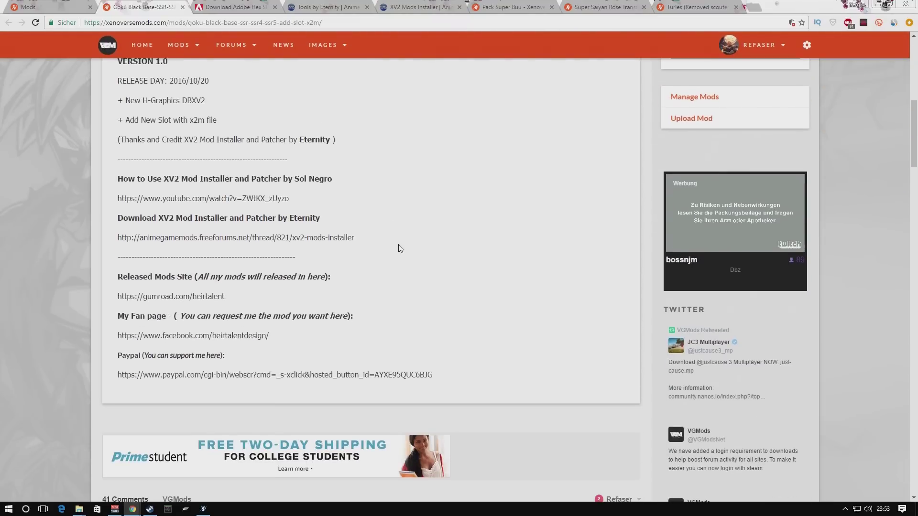
pyautogui.scroll(-3, 483, 162)
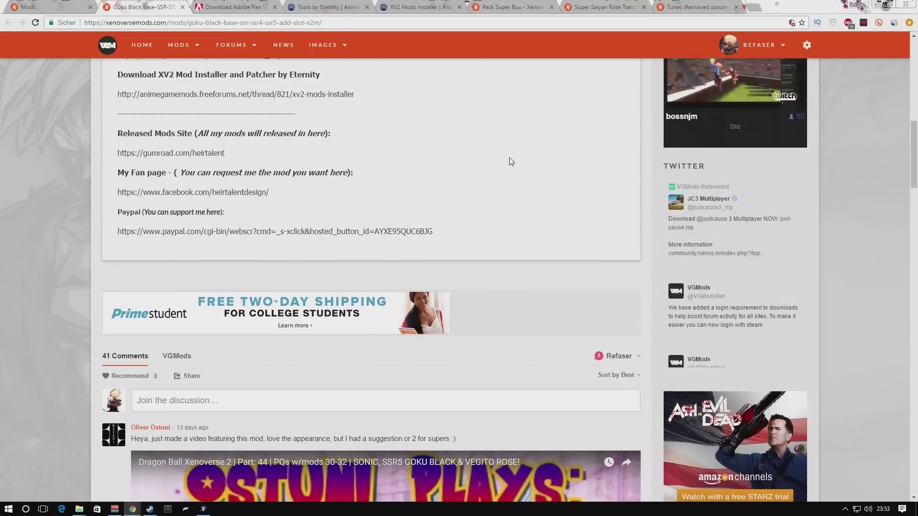
pyautogui.scroll(2, 494, 175)
pyautogui.scroll(2, 478, 191)
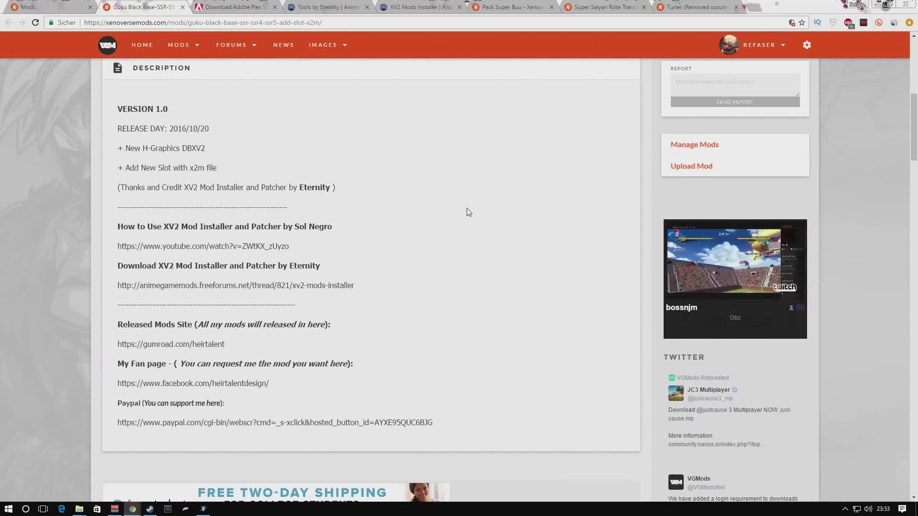
pyautogui.moveTo(143, 168); pyautogui.dragTo(172, 168)
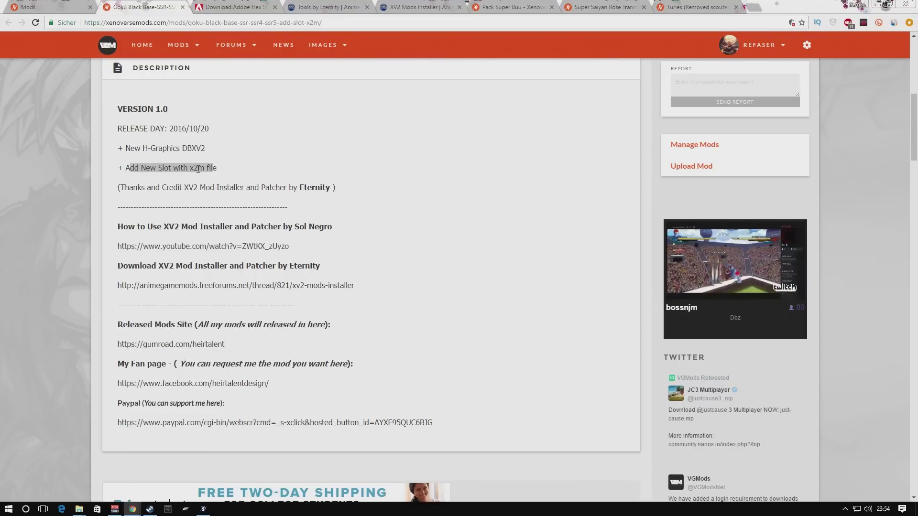
pyautogui.doubleClick(197, 167)
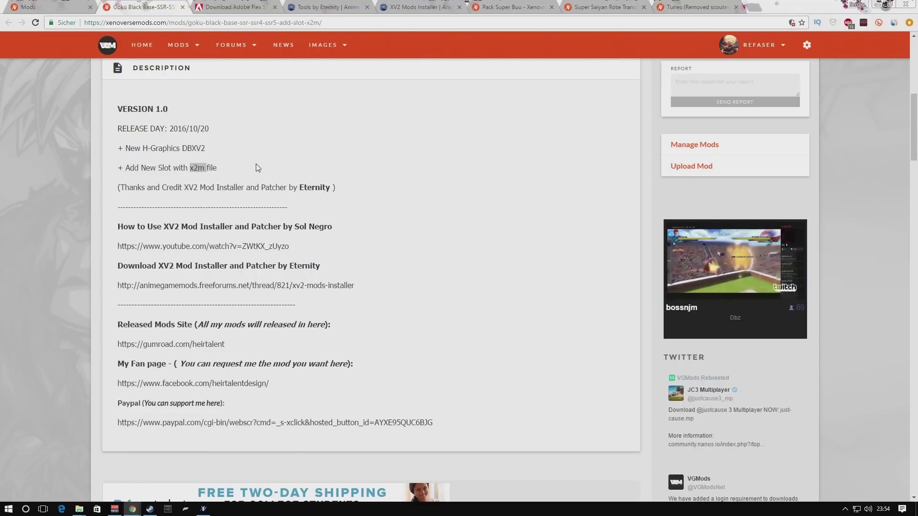
# Step: Look through the open pages for Pack Super Buu, Super Saiyan Rose Transformation and Turles (Removed Scouter), checking their descriptions and installation notes
pyautogui.click(510, 7)
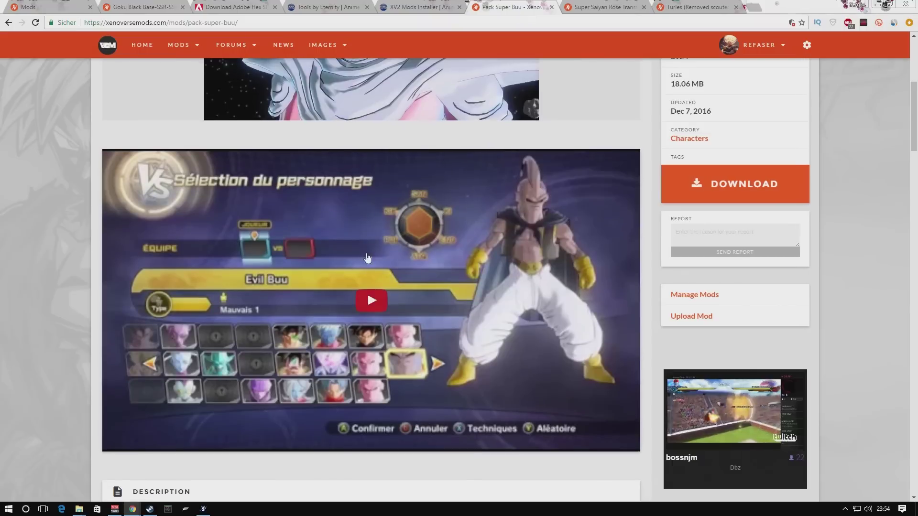
pyautogui.scroll(1, 301, 190)
pyautogui.scroll(-5, 301, 189)
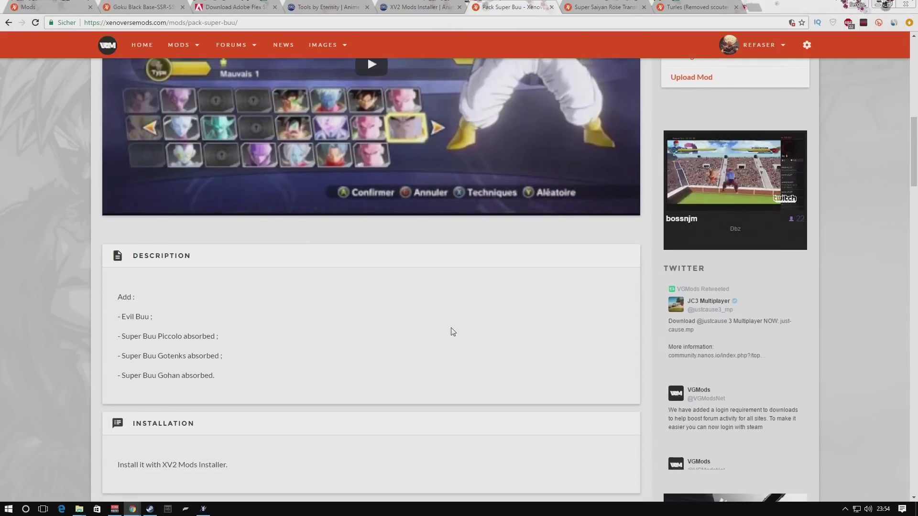
pyautogui.scroll(2, 449, 336)
pyautogui.click(617, 7)
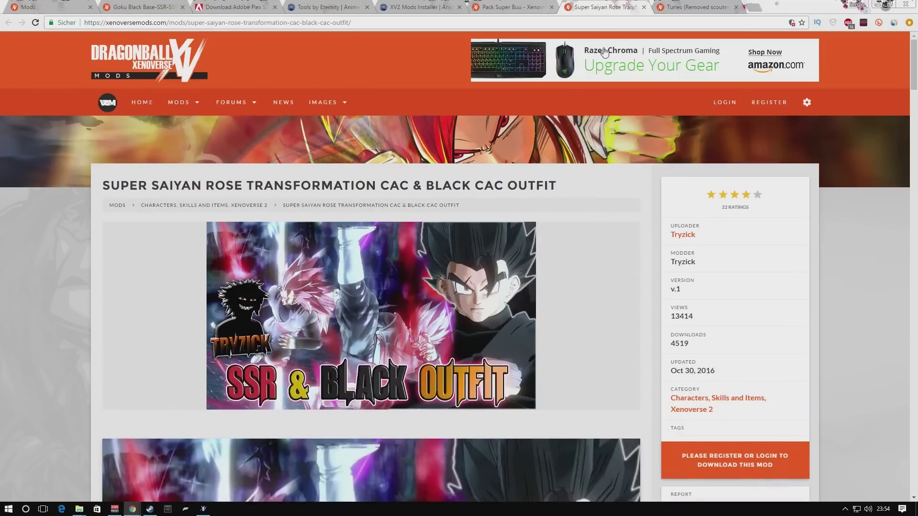
pyautogui.click(654, 9)
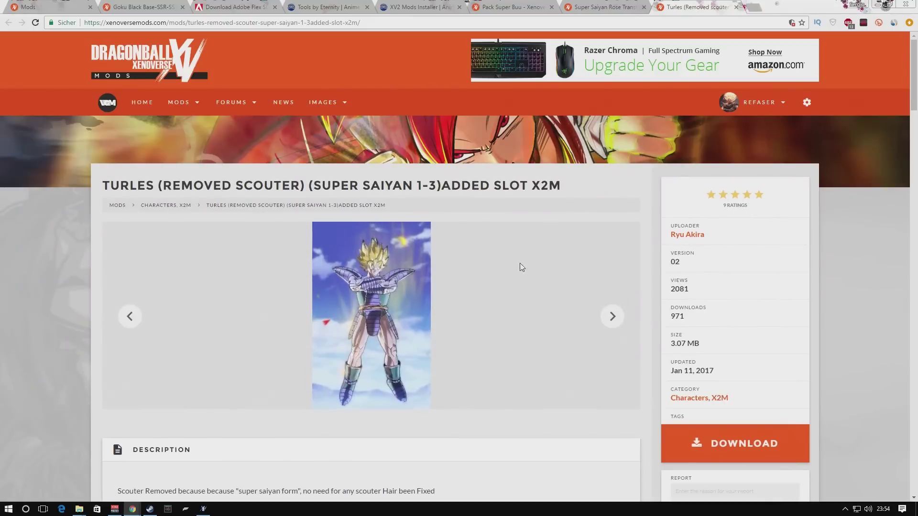
pyautogui.scroll(-2, 717, 344)
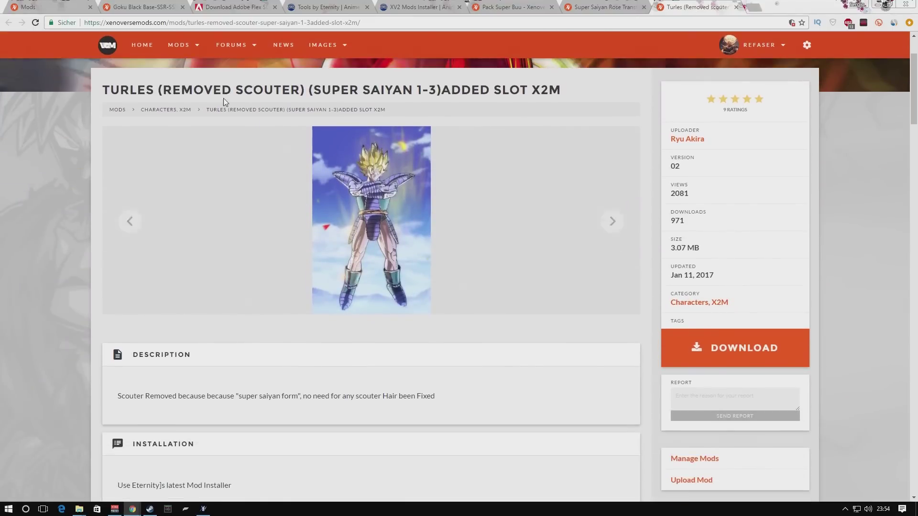
# Step: Bring XV2 Mods Installer to the front, open the Mods folder inside Xenoverse 2 Mods, and select the Pack-Super-Buu archive
pyautogui.click(43, 8)
pyautogui.click(209, 511)
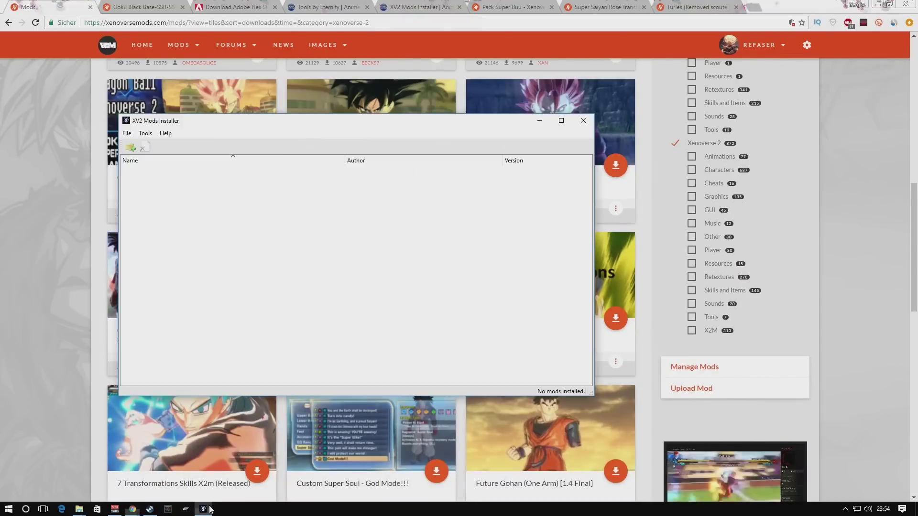
pyautogui.moveTo(76, 510)
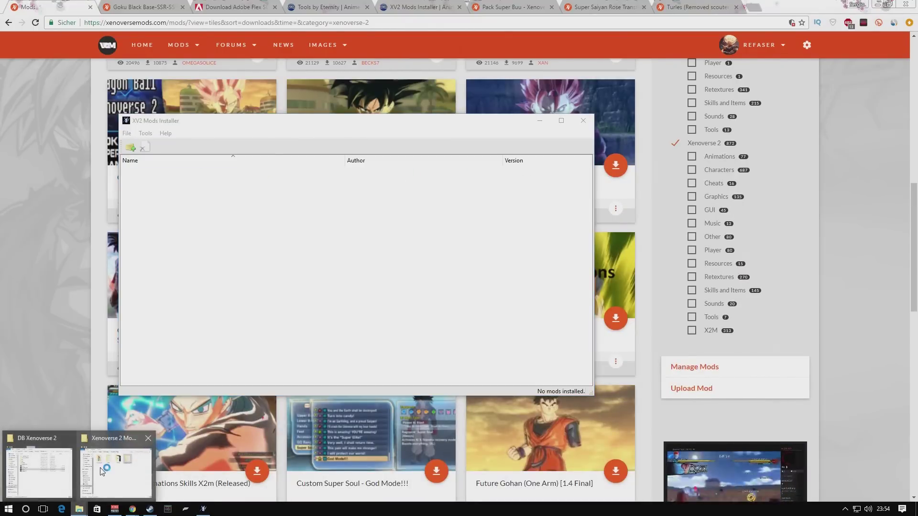
pyautogui.click(39, 454)
pyautogui.doubleClick(496, 151)
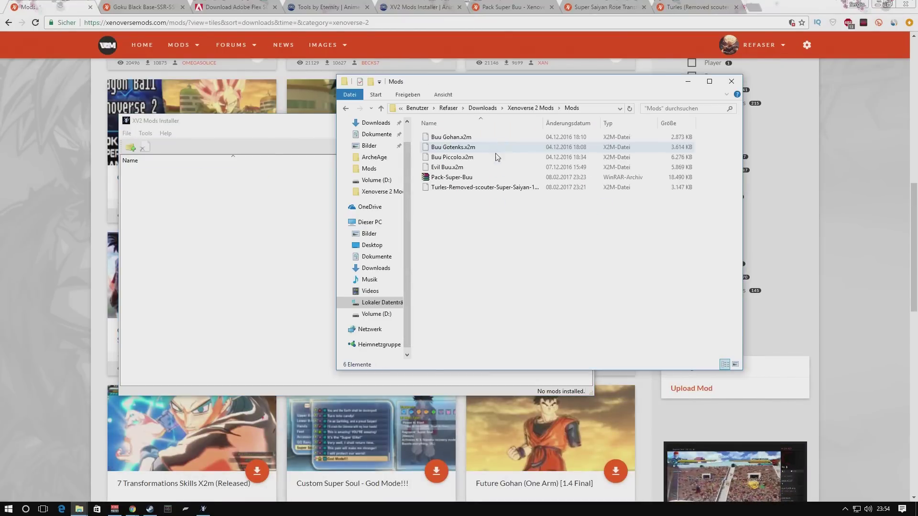
pyautogui.click(451, 178)
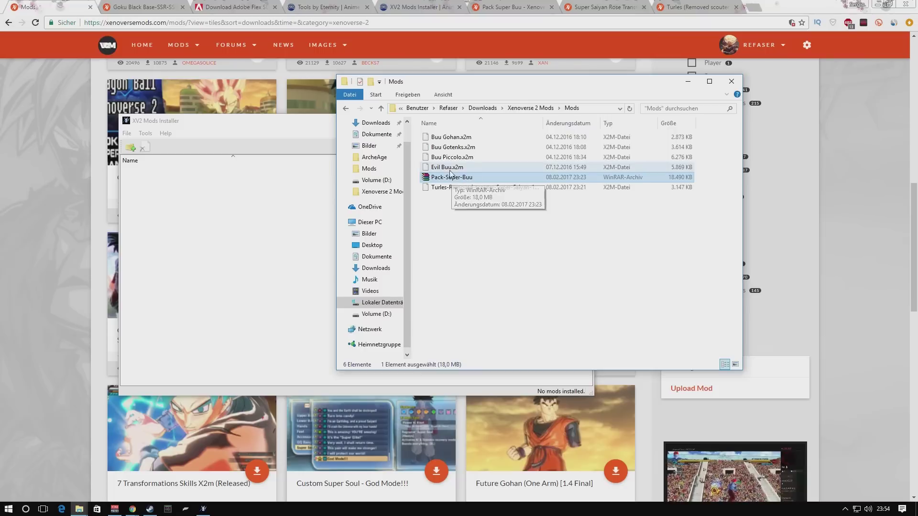
pyautogui.click(476, 178)
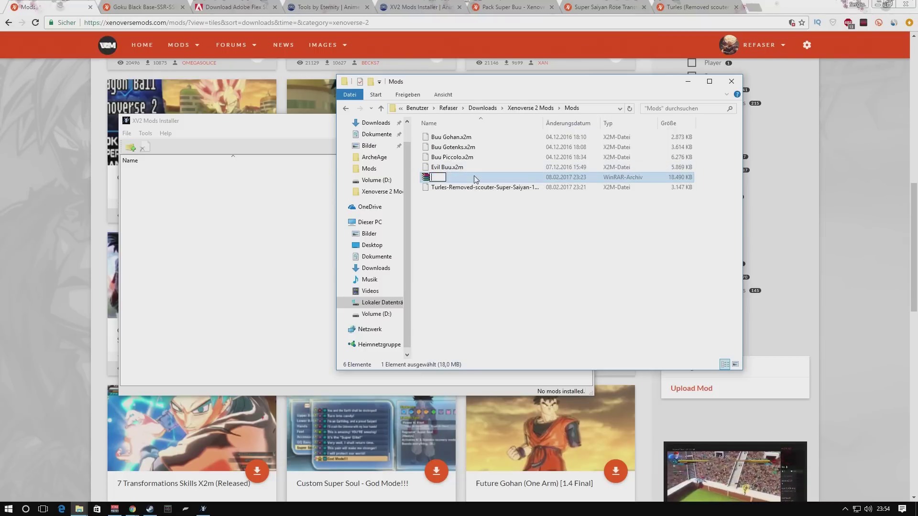
# Step: Delete the Pack-Super-Buu archive from the Mods folder and widen the Name column to show the full x2m file names
pyautogui.click(452, 180)
pyautogui.press('Delete')
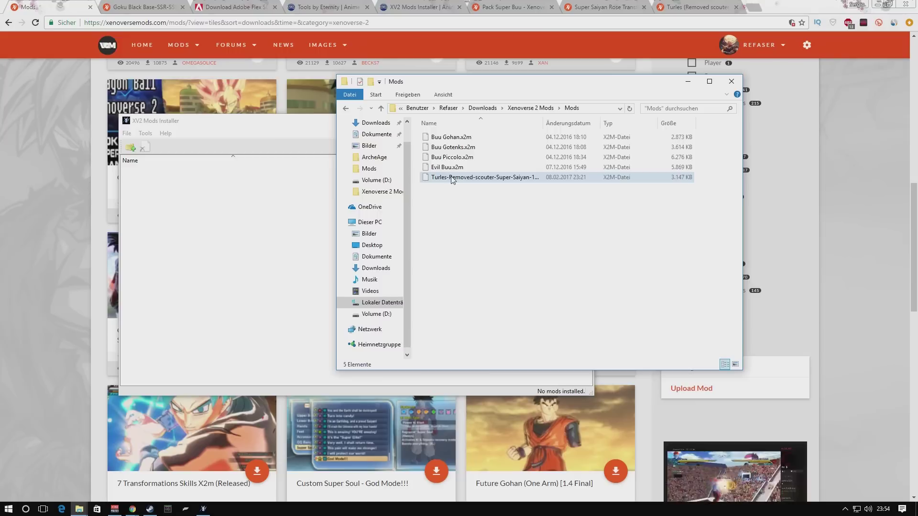
pyautogui.click(452, 137)
pyautogui.click(473, 158)
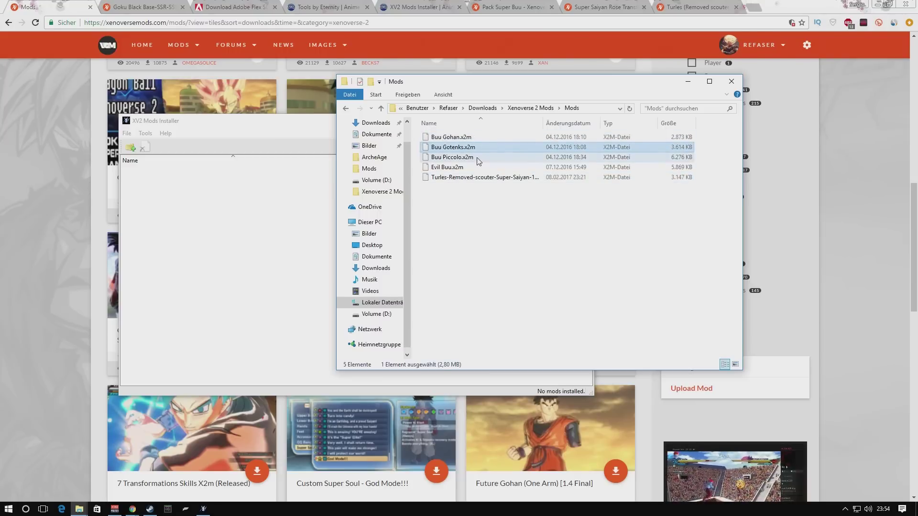
pyautogui.click(471, 168)
pyautogui.click(469, 178)
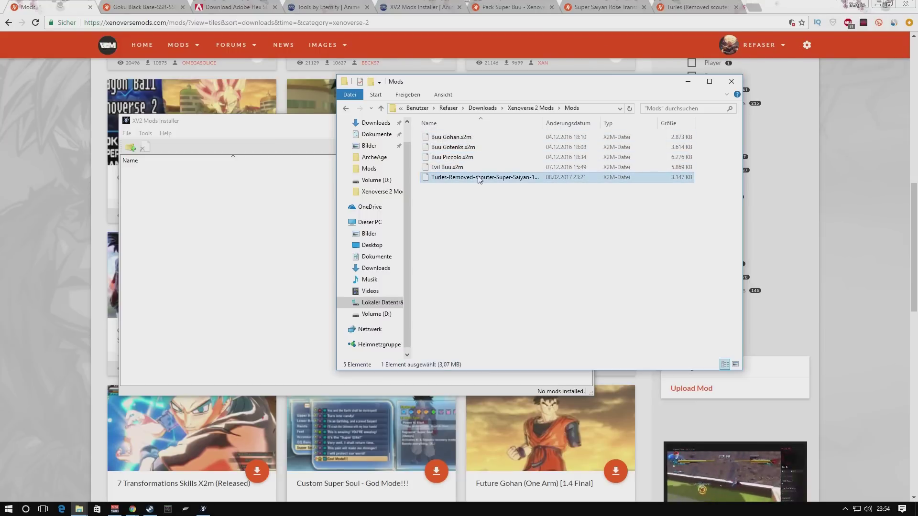
pyautogui.moveTo(543, 120); pyautogui.dragTo(615, 121)
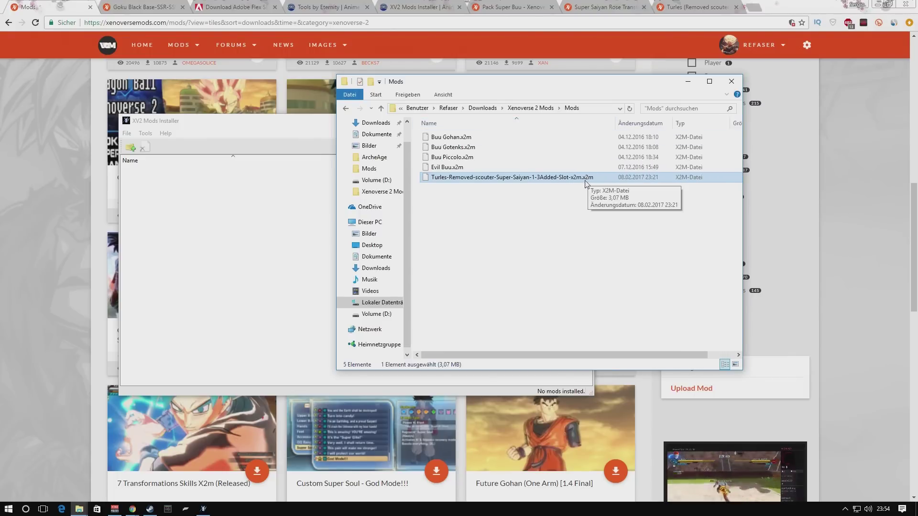
# Step: Switch to XV2 Mods Installer and install Buu Gohan.x2m from the Mods folder to a new slot
pyautogui.click(258, 224)
pyautogui.moveTo(206, 124); pyautogui.dragTo(163, 95)
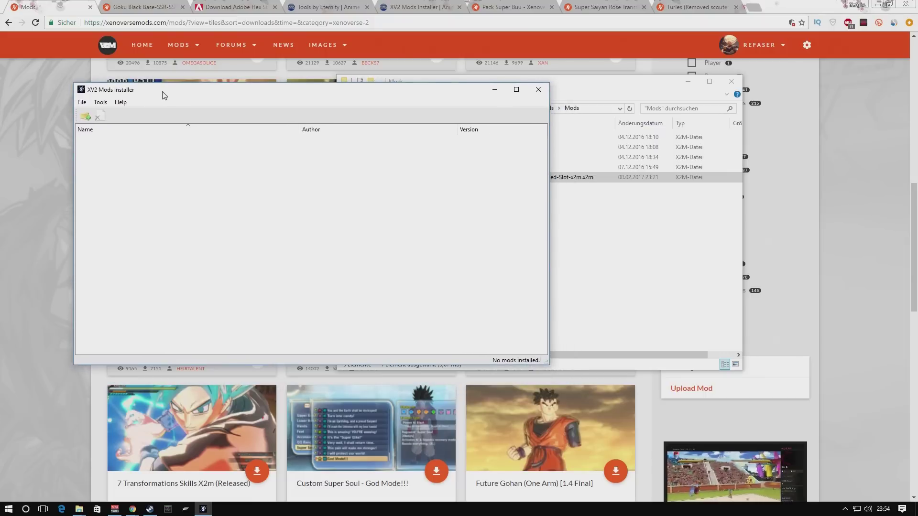
pyautogui.click(86, 118)
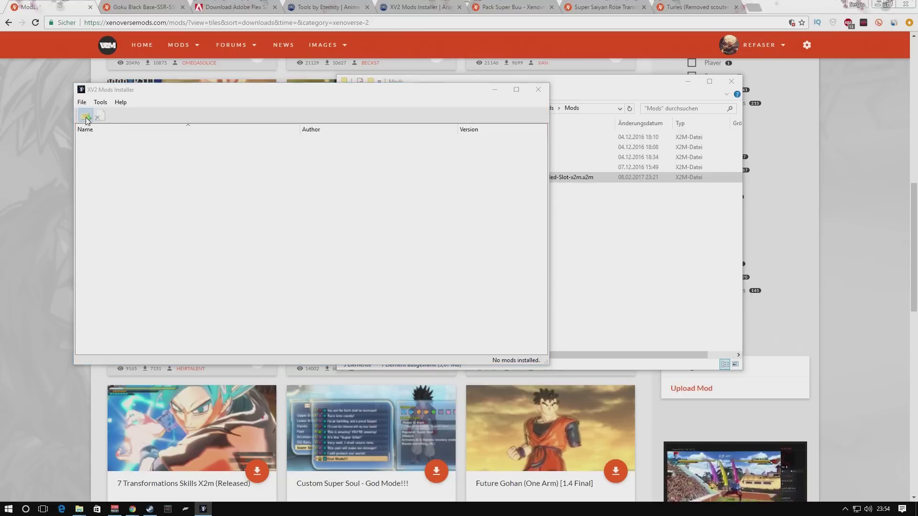
pyautogui.click(254, 119)
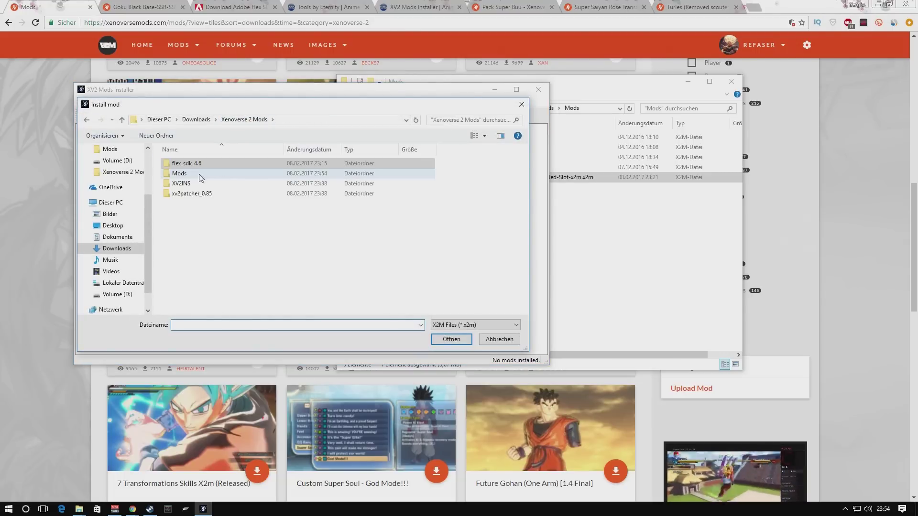
pyautogui.doubleClick(206, 174)
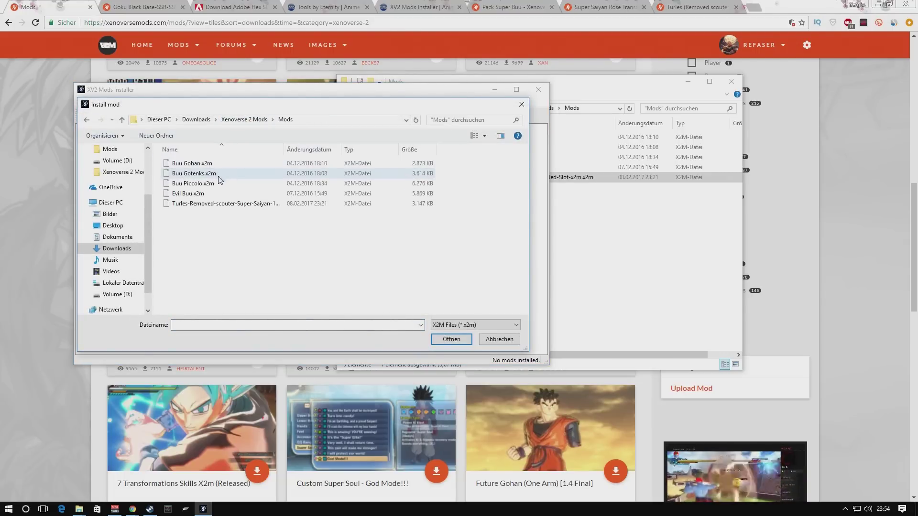
pyautogui.click(226, 164)
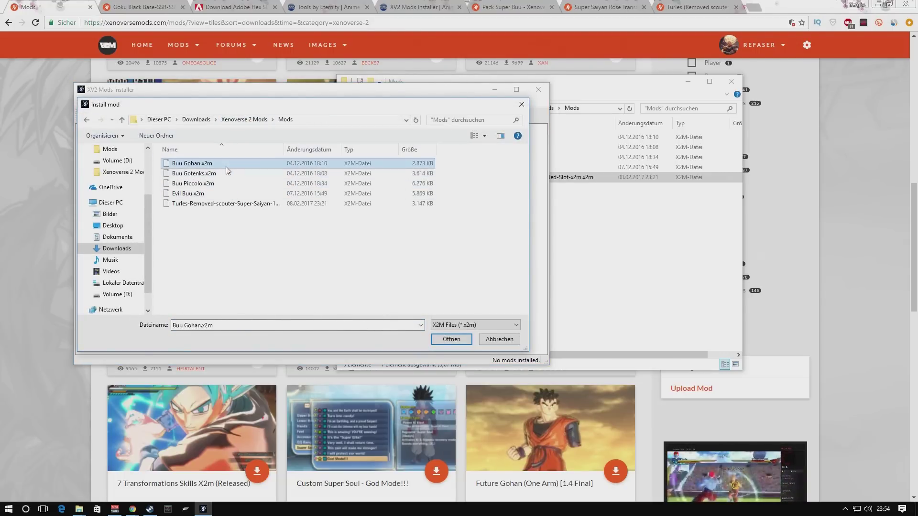
pyautogui.click(438, 340)
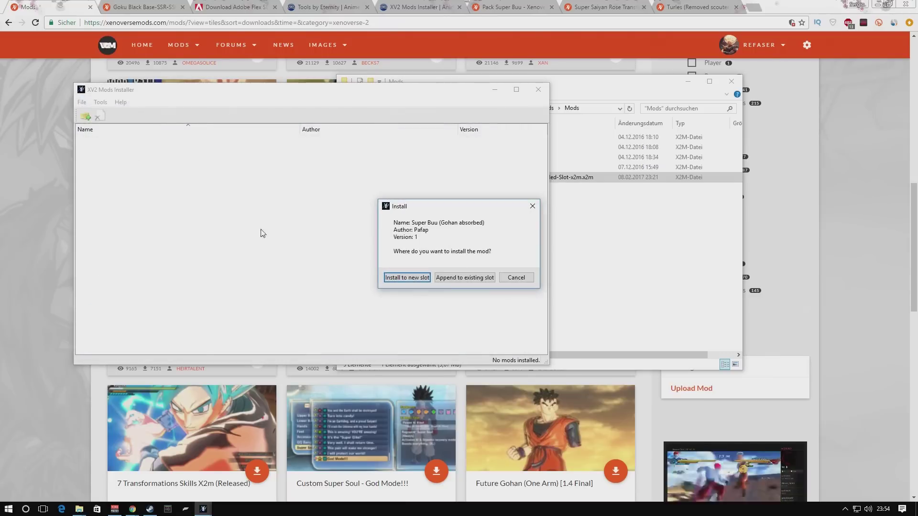
pyautogui.moveTo(444, 211); pyautogui.dragTo(360, 201)
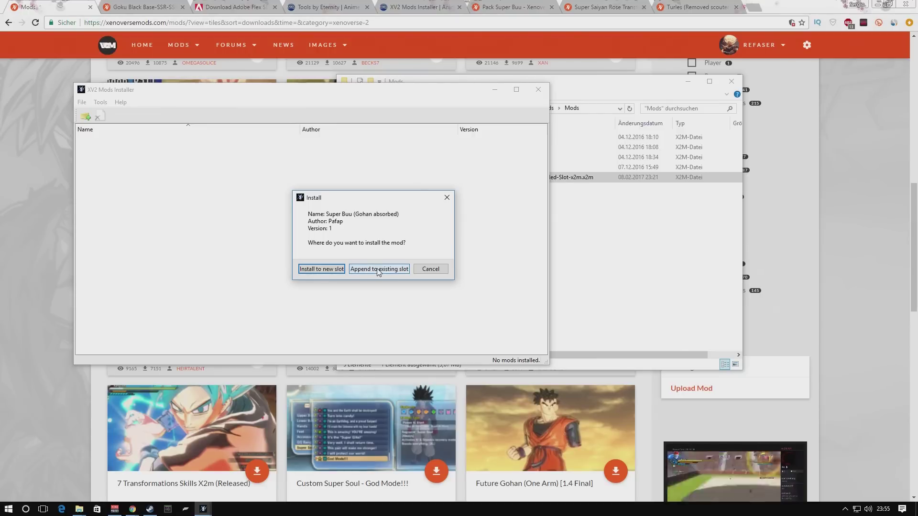
pyautogui.click(315, 271)
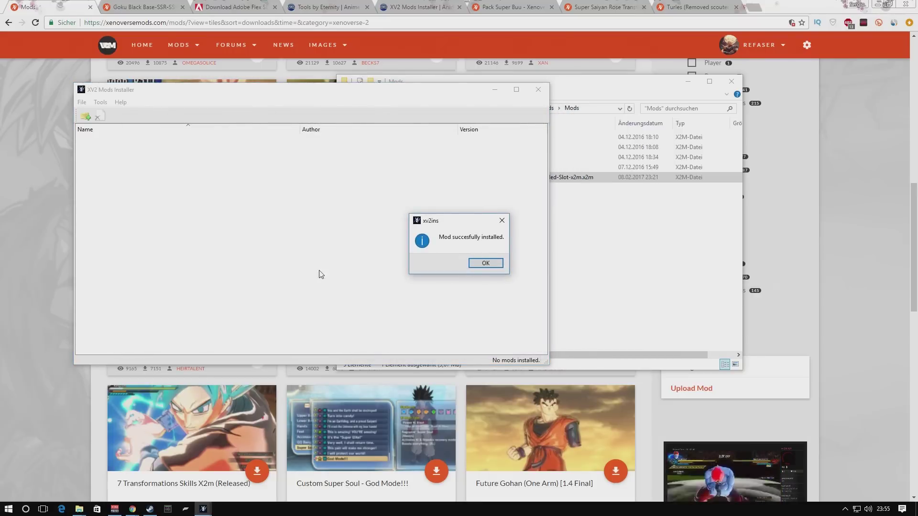
pyautogui.click(486, 263)
# Step: Install Buu Gotenks.x2m to a new slot
pyautogui.click(89, 116)
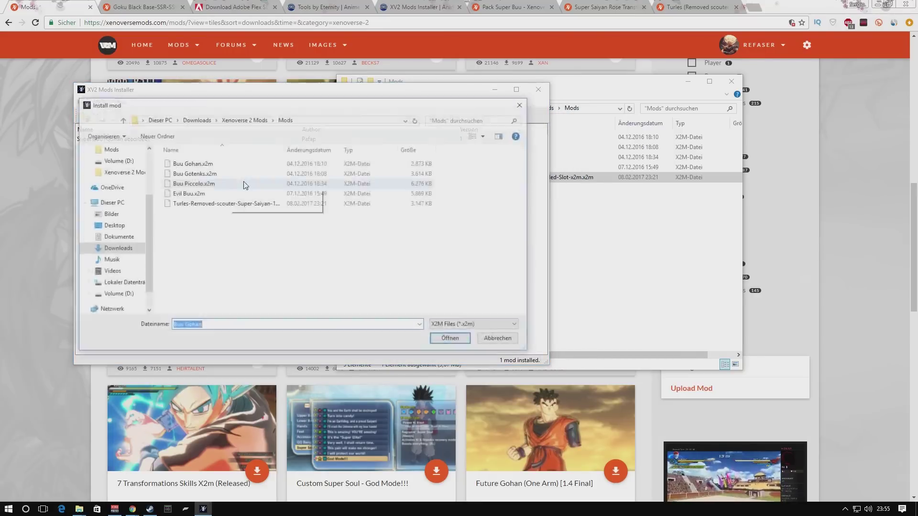
pyautogui.click(201, 173)
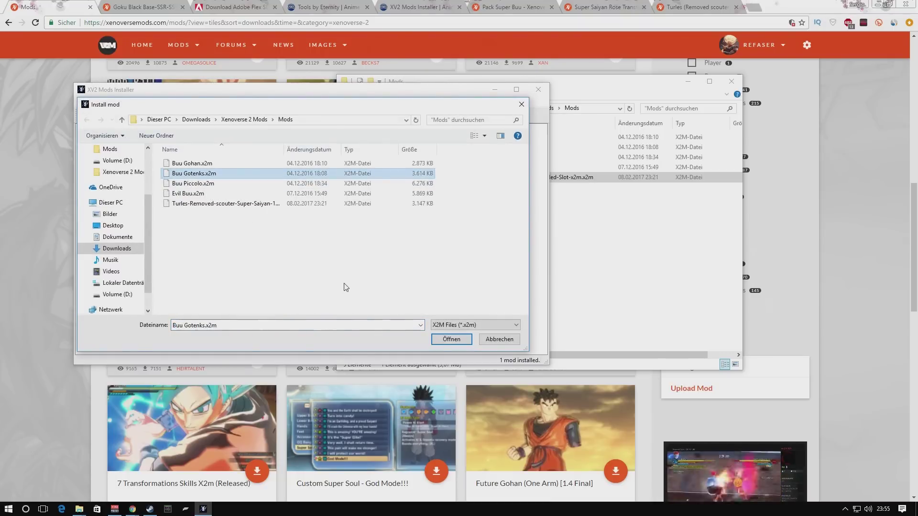
pyautogui.click(447, 339)
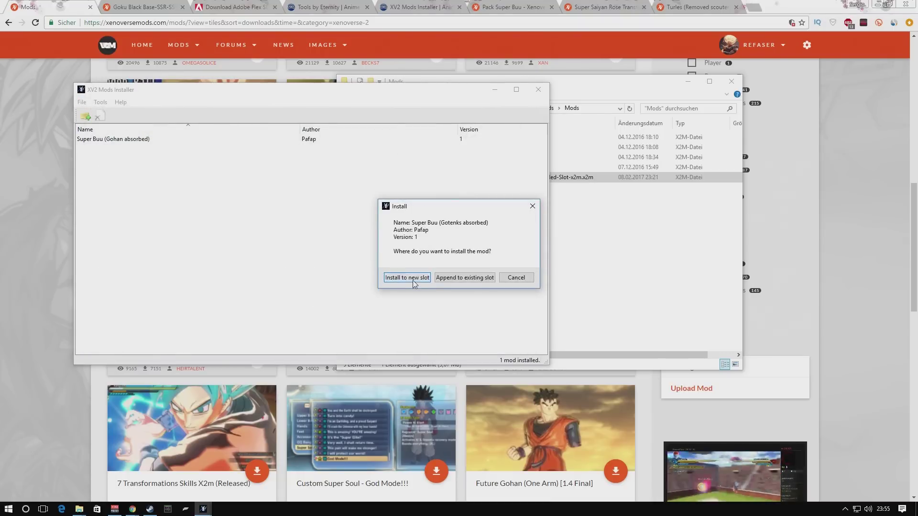
pyautogui.click(407, 277)
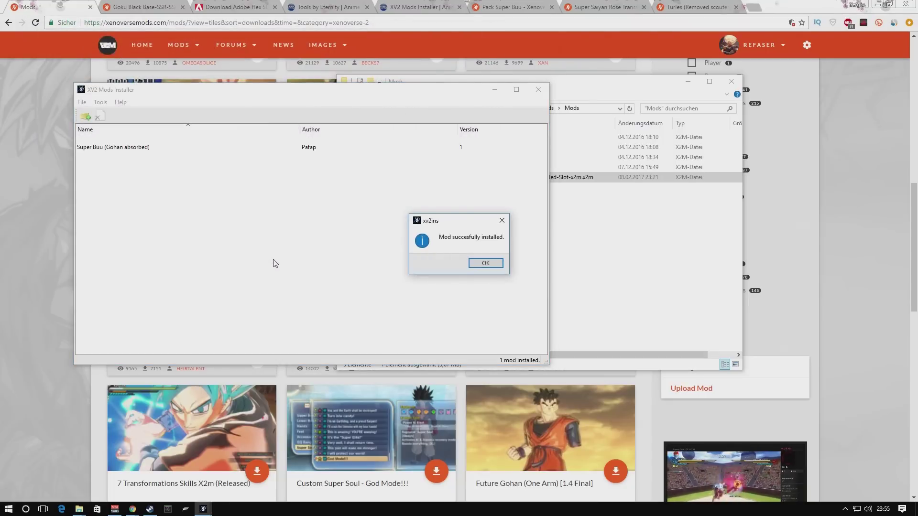
pyautogui.click(485, 264)
# Step: Install the Turles-Removed-scouter-Super-Saiyan x2m mod with all of its costumes in a new slot
pyautogui.click(85, 118)
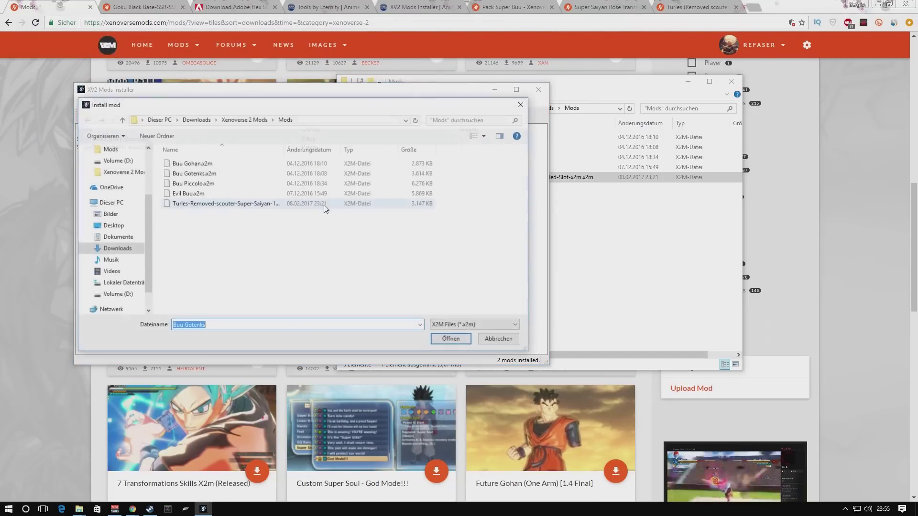
pyautogui.click(239, 204)
pyautogui.click(450, 339)
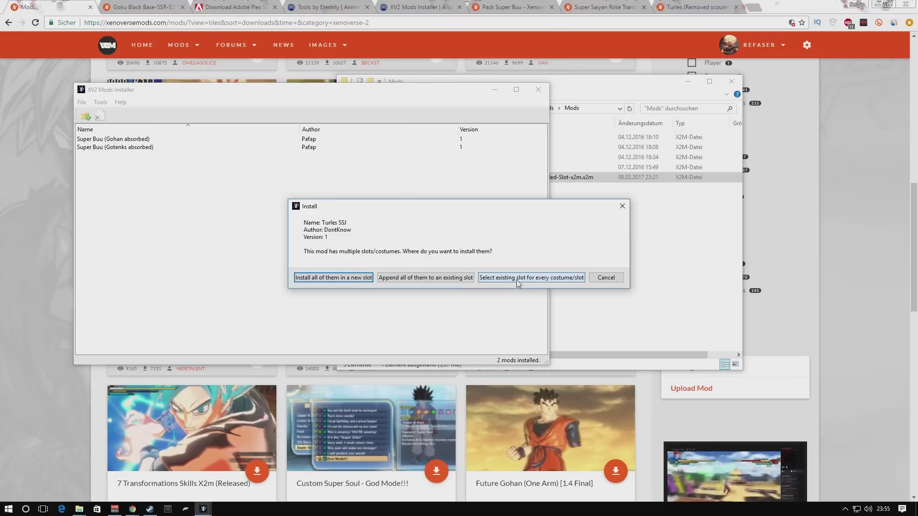
pyautogui.click(341, 279)
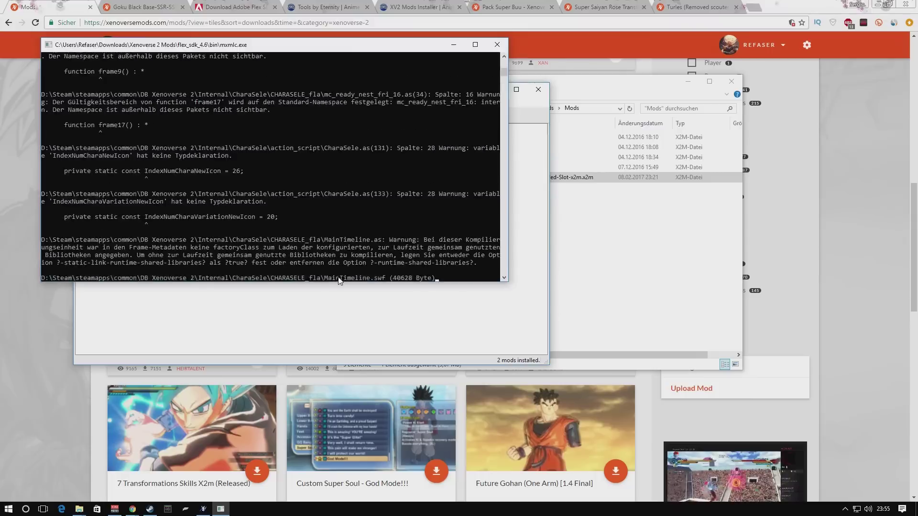
pyautogui.click(485, 263)
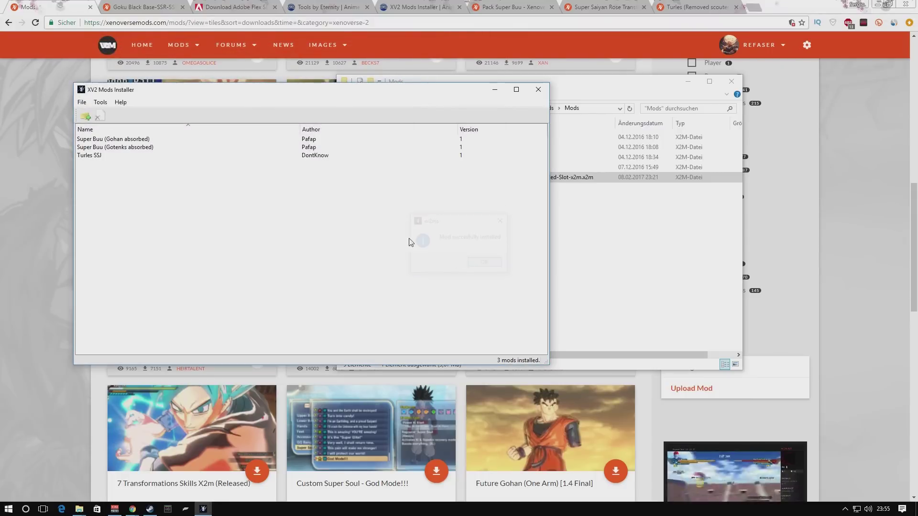
# Step: Install Buu Piccolo.x2m to a new slot
pyautogui.click(85, 116)
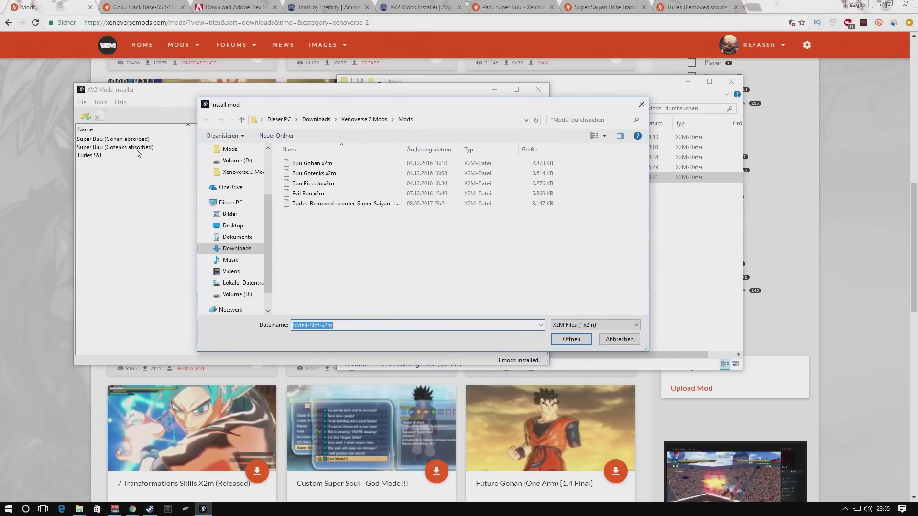
pyautogui.click(326, 185)
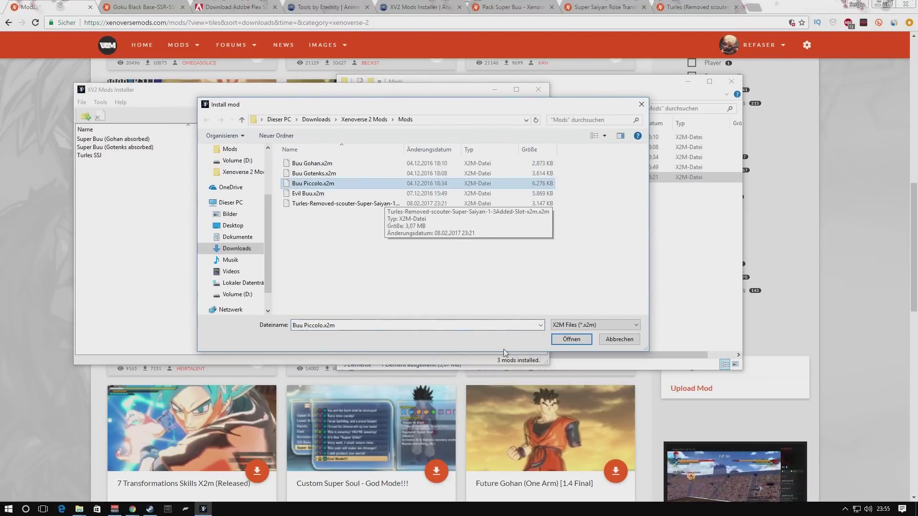
pyautogui.click(572, 339)
pyautogui.click(405, 275)
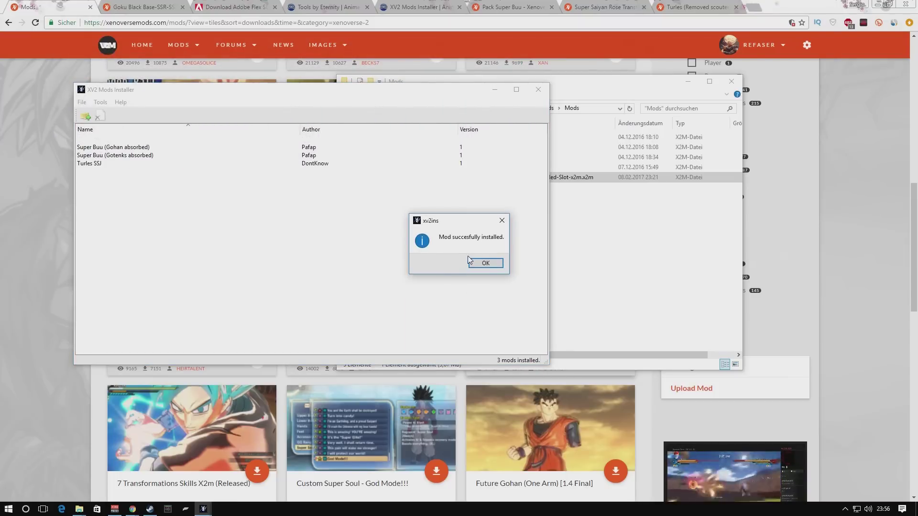
pyautogui.click(477, 263)
# Step: Install Evil Buu.x2m to a new slot and close XV2 Mods Installer
pyautogui.click(86, 116)
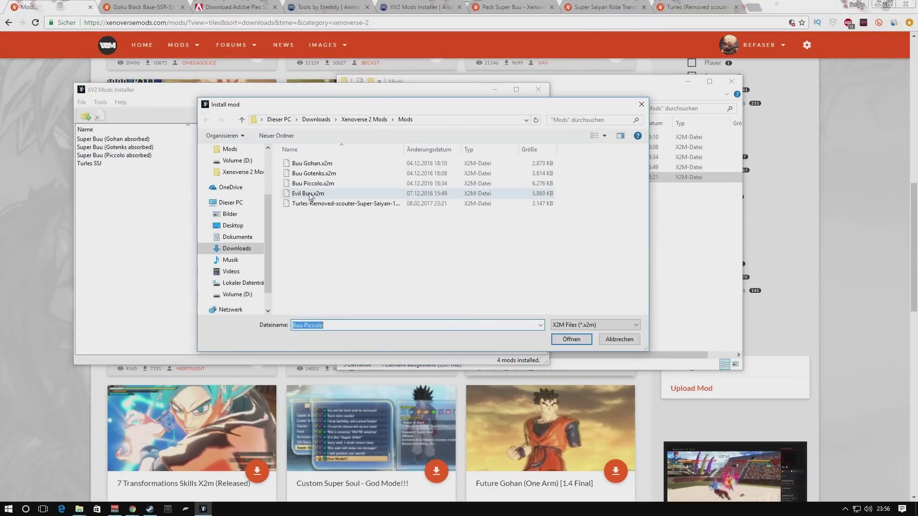
pyautogui.doubleClick(320, 193)
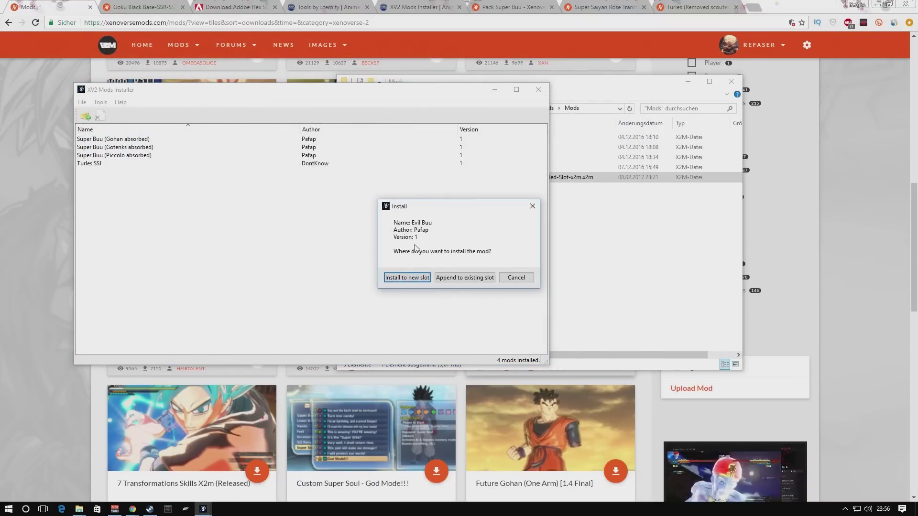
pyautogui.click(408, 278)
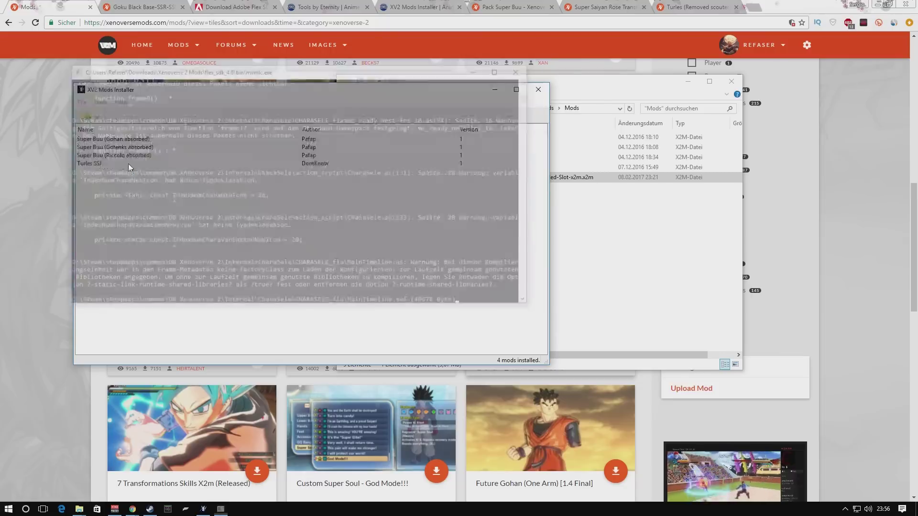
pyautogui.click(484, 263)
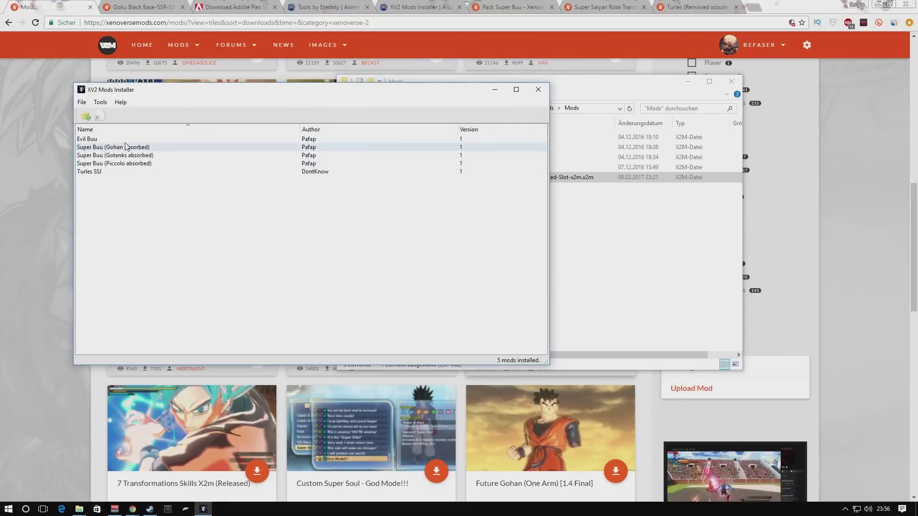
pyautogui.click(537, 91)
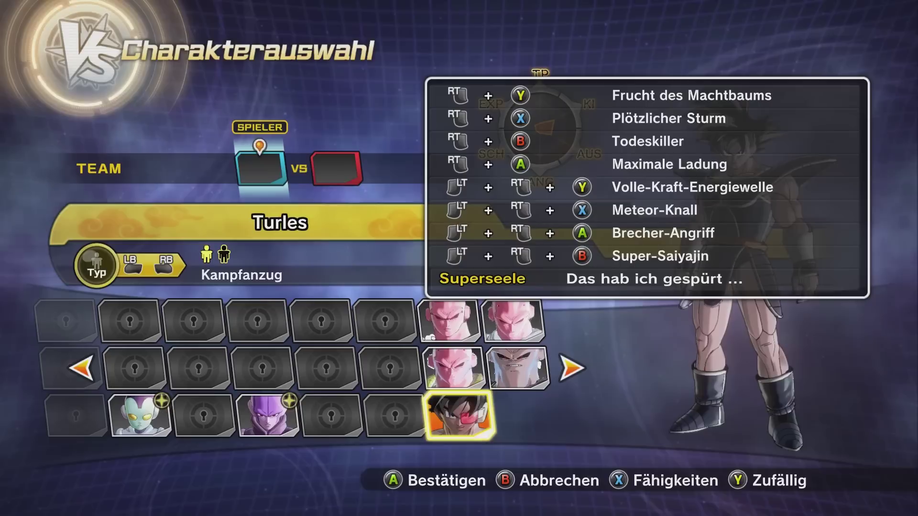
# Step: On DB Xenoverse 2's character selection, choose Super Buu (Gohan absorbed) as the player and Turles as the opponent
pyautogui.press('Up')
pyautogui.press('Up')
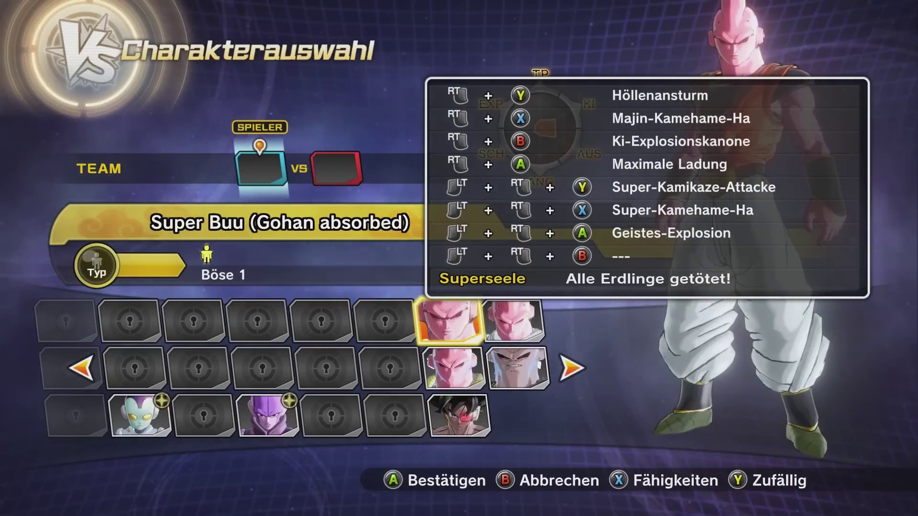
pyautogui.press('Right')
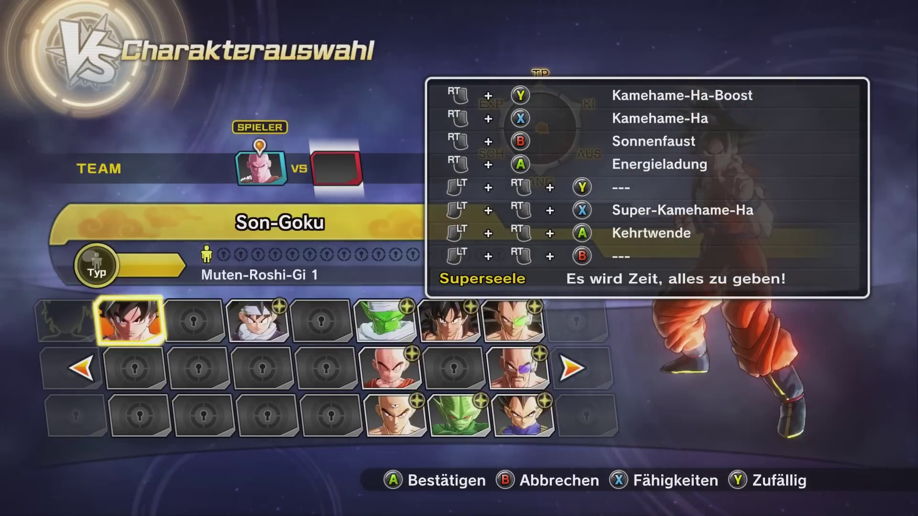
pyautogui.press('Left')
pyautogui.press('Down')
pyautogui.press('Down')
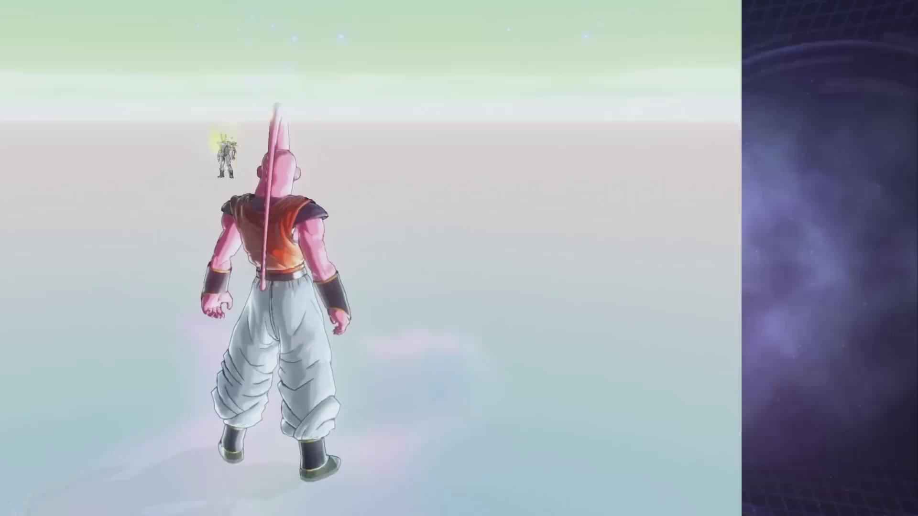
# Step: Move Super Buu up to Turles and perform the Maximale Ladung skill
pyautogui.press('w')
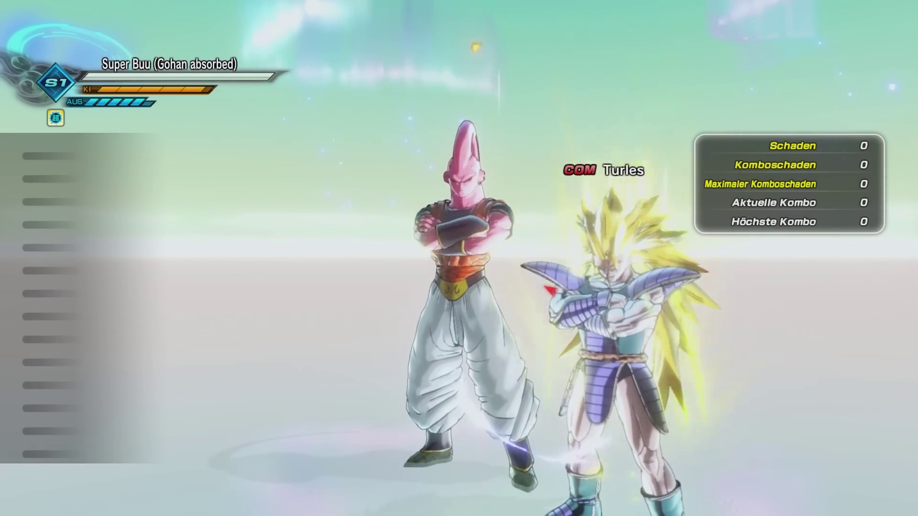
pyautogui.press('shift')
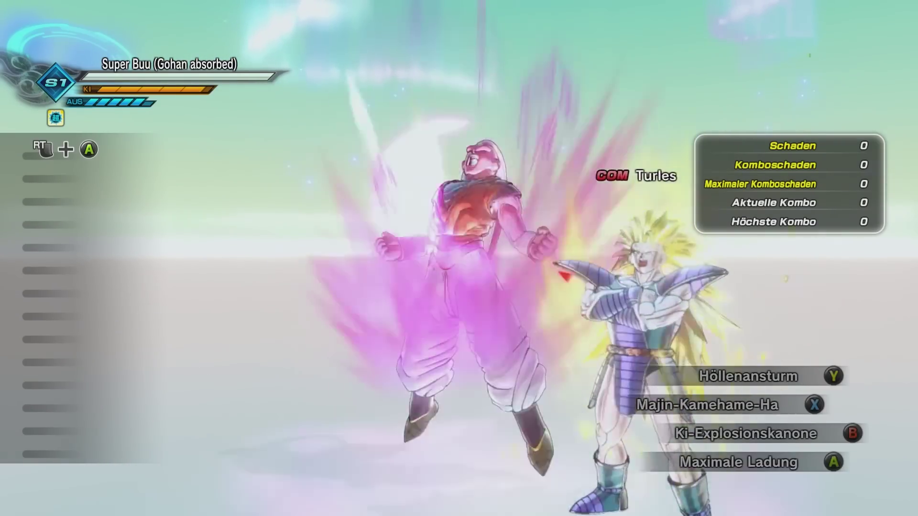